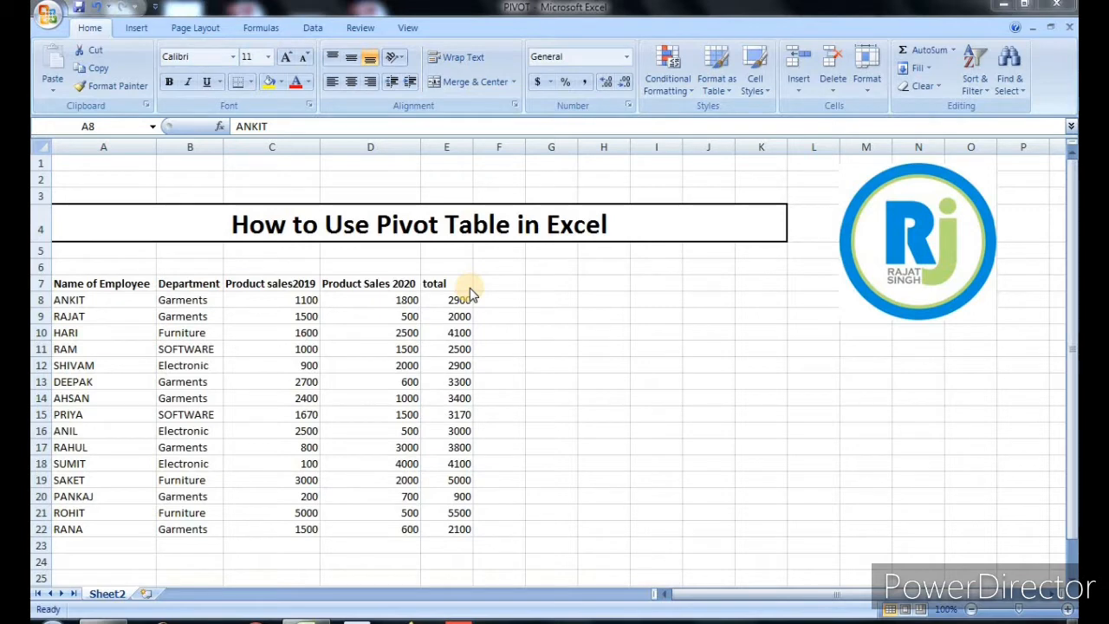
pyautogui.click(92, 292)
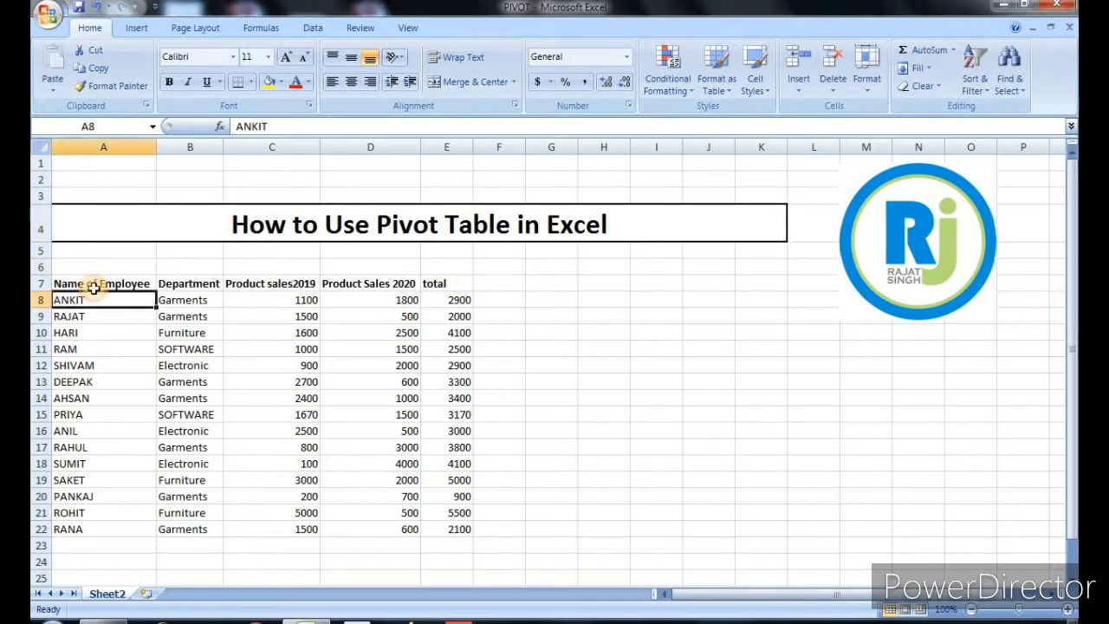
pyautogui.moveTo(93, 286); pyautogui.dragTo(99, 514)
pyautogui.moveTo(190, 285); pyautogui.dragTo(186, 515)
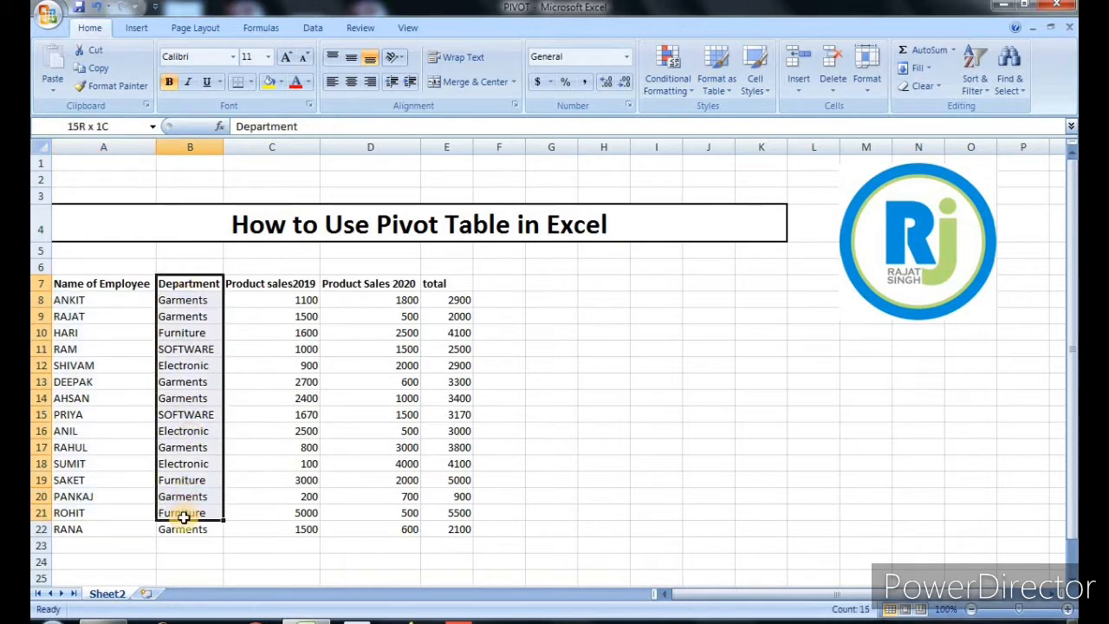
pyautogui.moveTo(286, 285); pyautogui.dragTo(301, 512)
pyautogui.moveTo(367, 283); pyautogui.dragTo(381, 530)
# Clear the total column of the sales data, including its header, in cells E7:E22.
pyautogui.moveTo(438, 285); pyautogui.dragTo(451, 529)
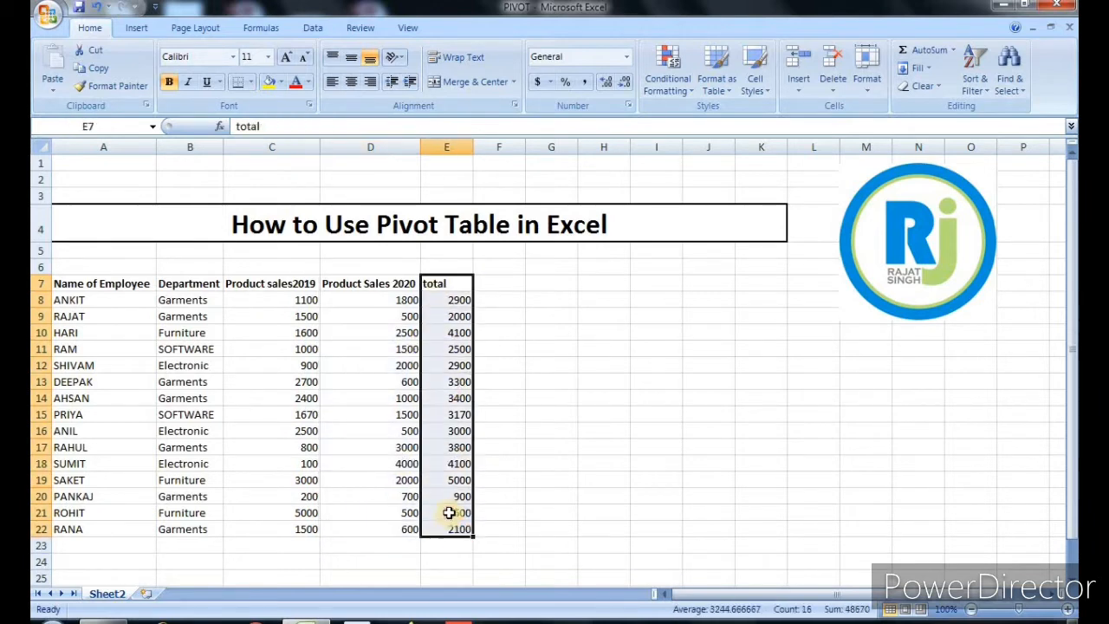
pyautogui.press('Delete')
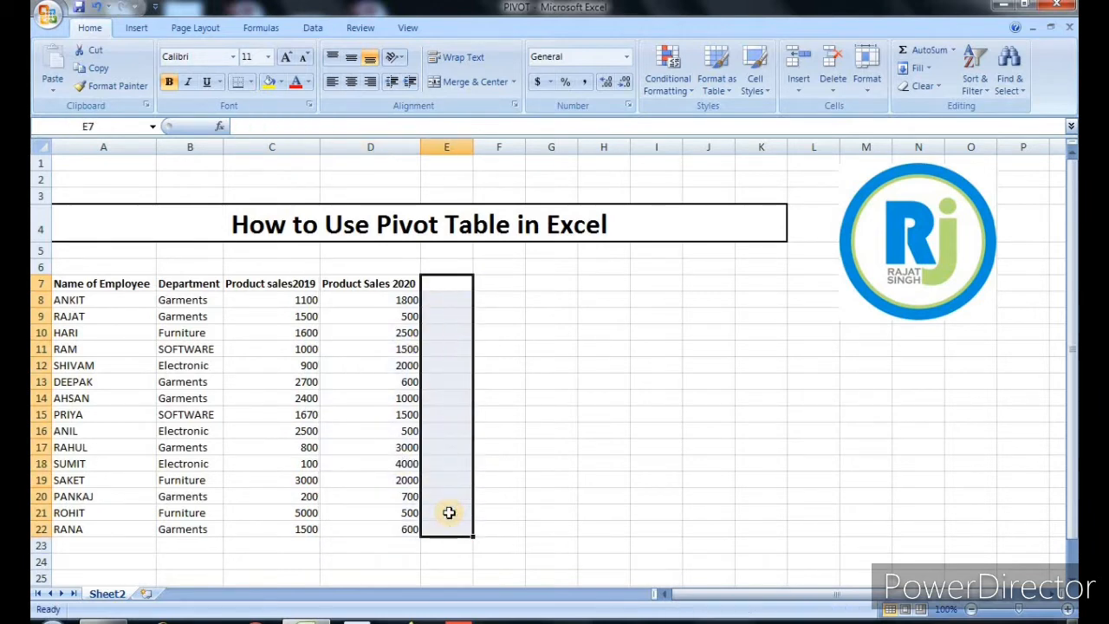
# Insert a pivot table on a new worksheet from the employee sales data in Sheet2, range A7:D22.
pyautogui.click(169, 351)
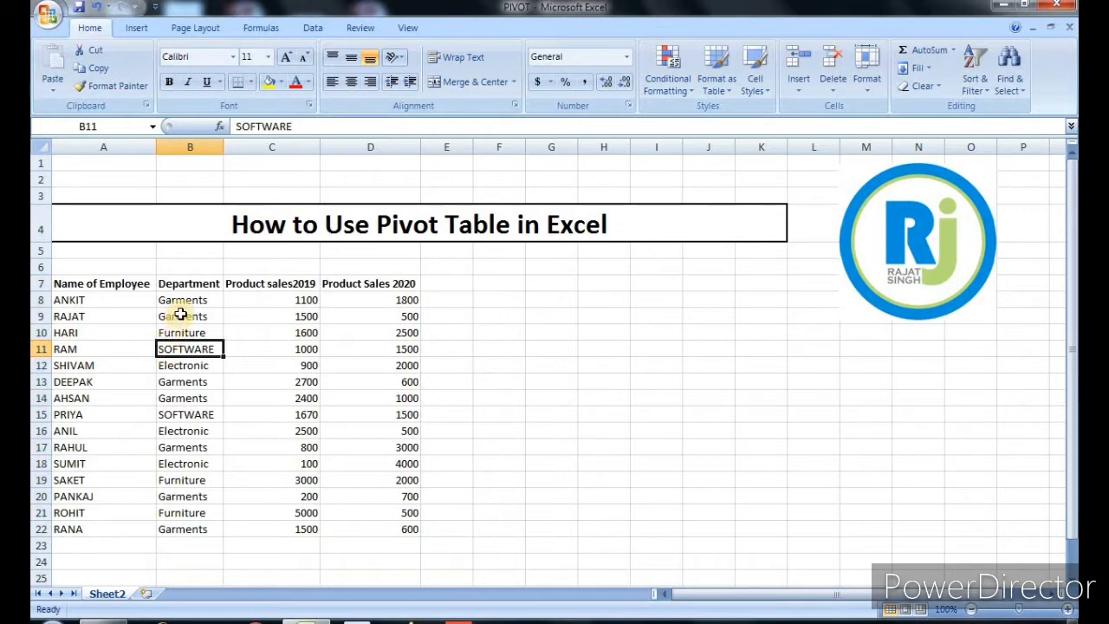
pyautogui.click(180, 316)
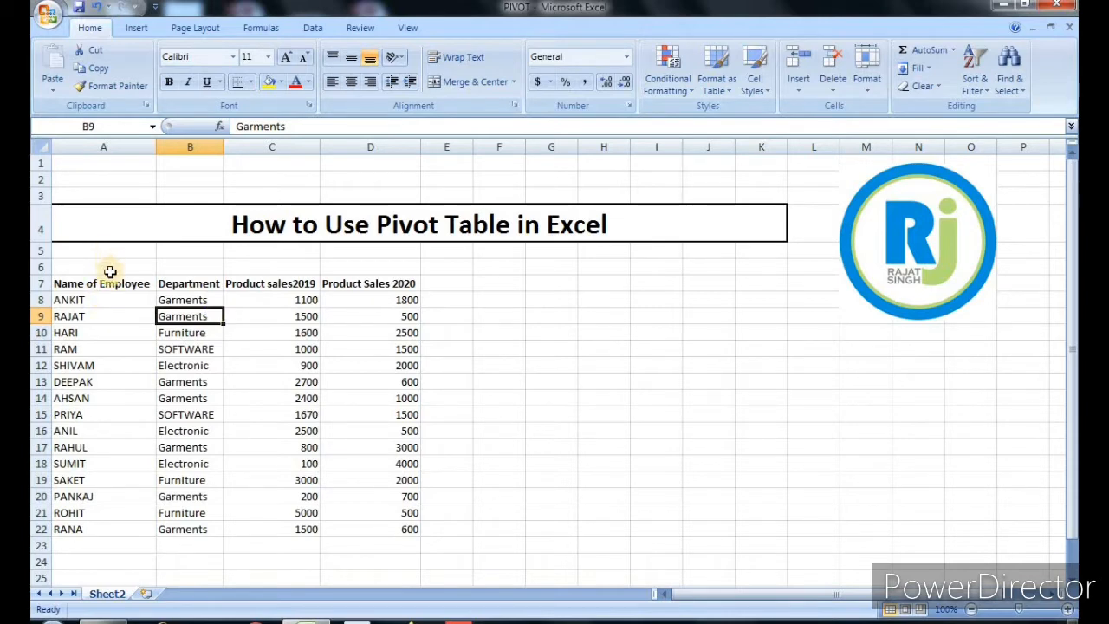
pyautogui.click(136, 29)
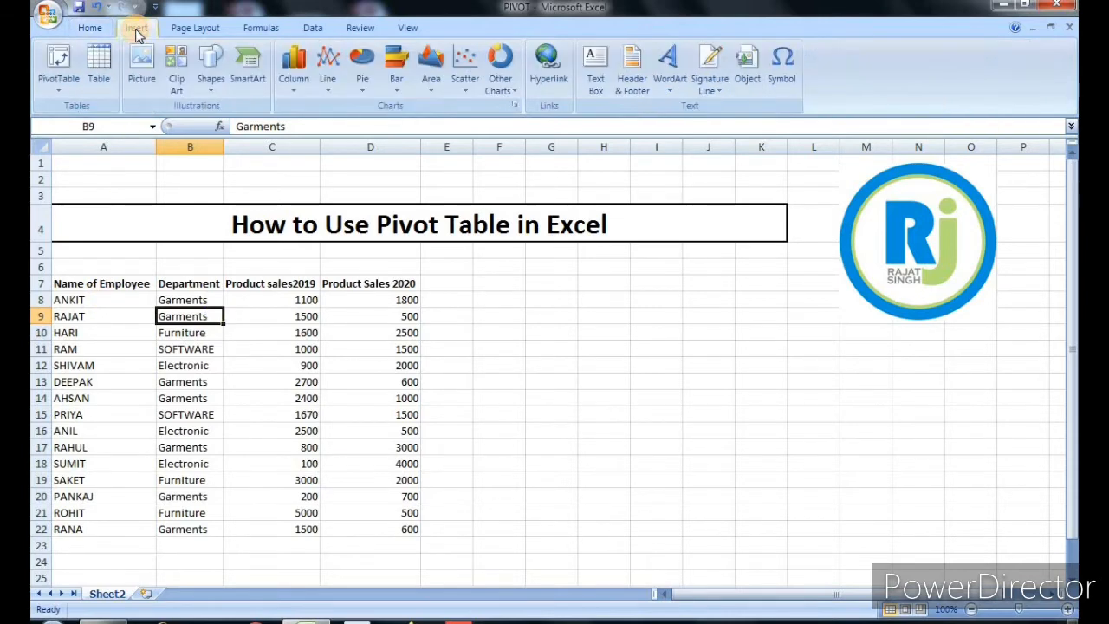
pyautogui.click(61, 90)
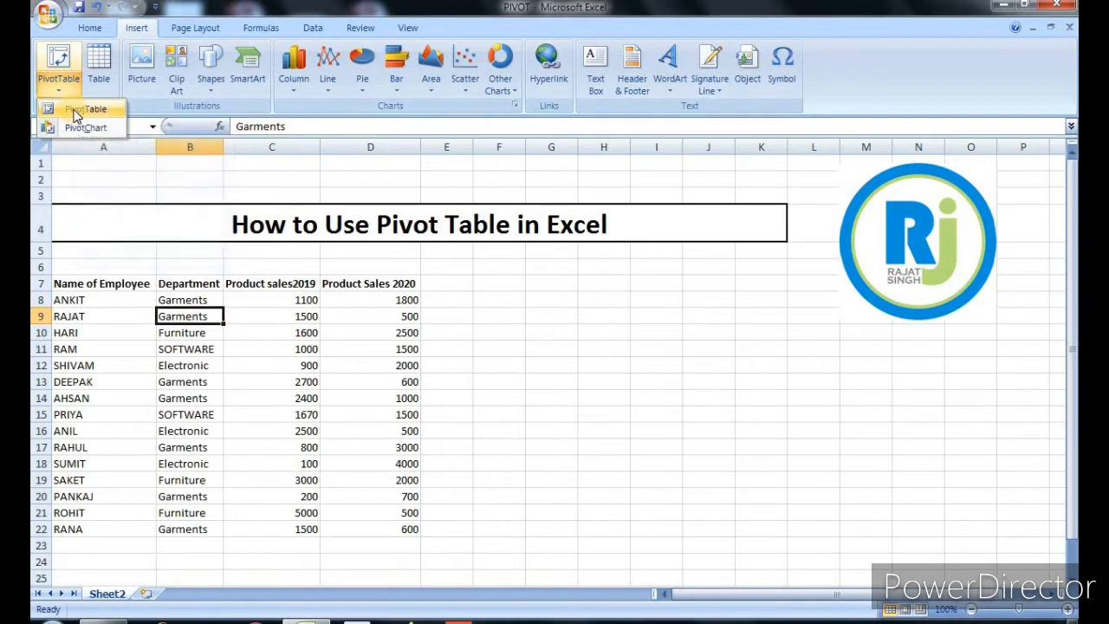
pyautogui.click(75, 113)
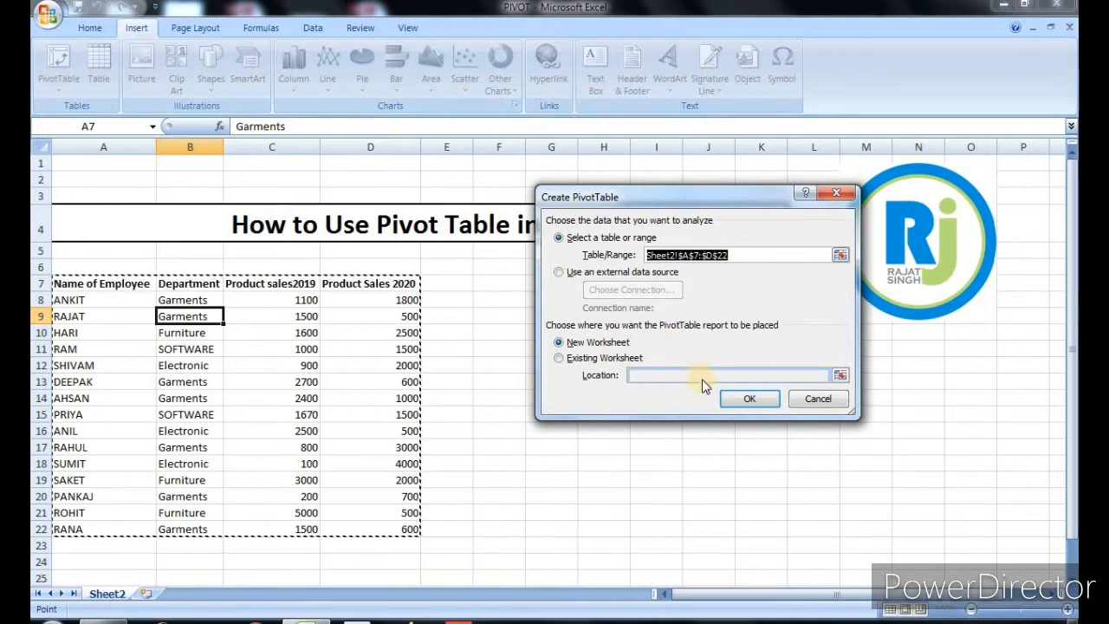
pyautogui.click(744, 399)
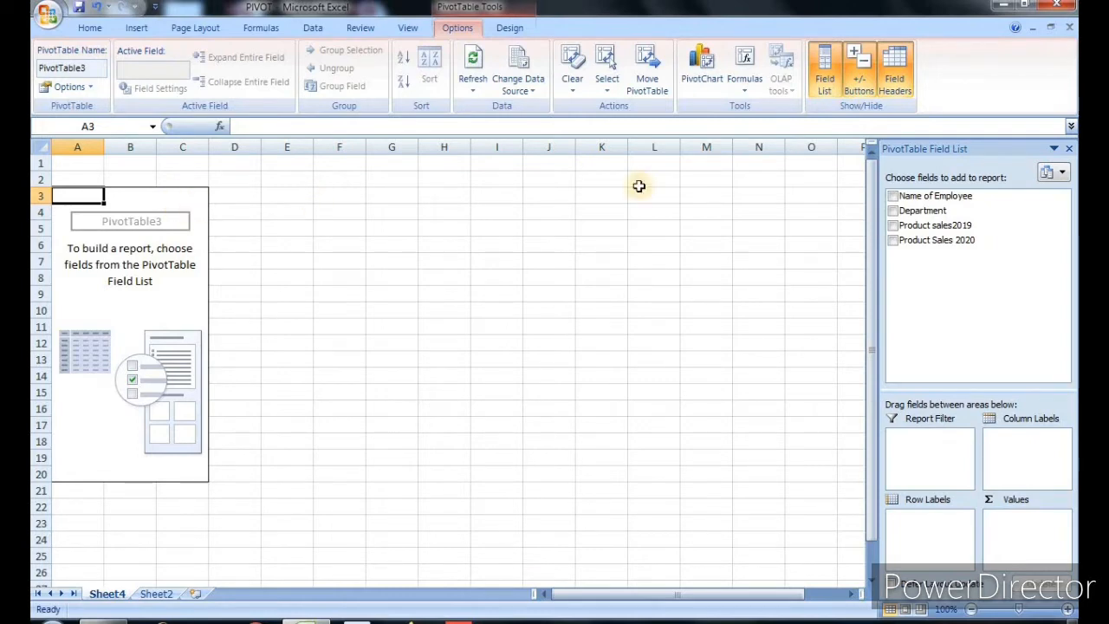
# Build the pivot report with Department as row labels and the sum of Product sales2019 as values.
pyautogui.click(893, 212)
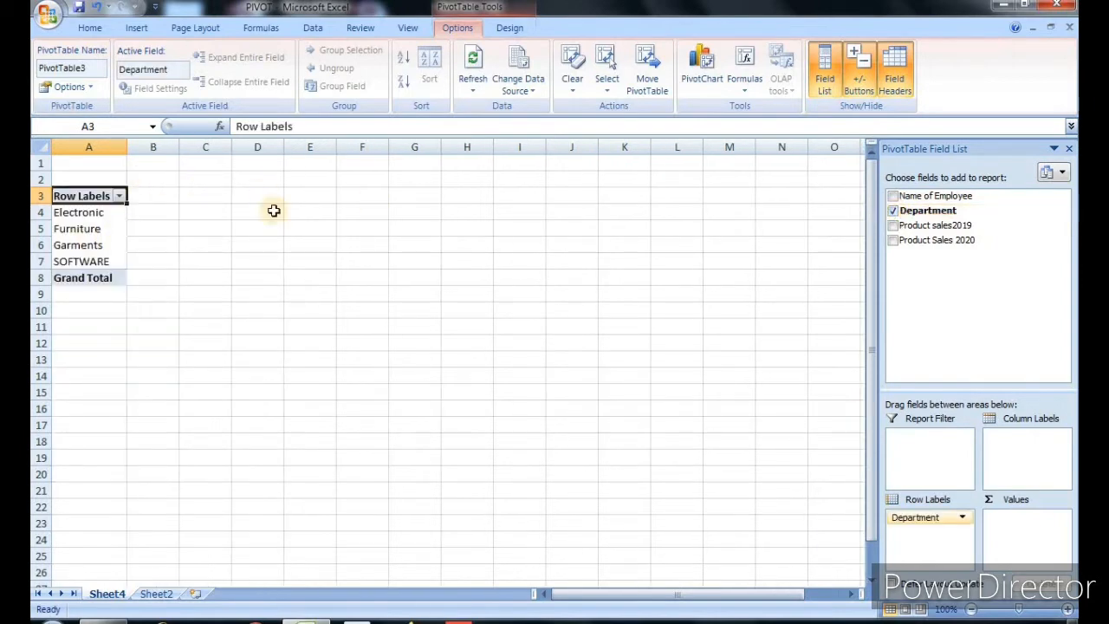
pyautogui.click(893, 226)
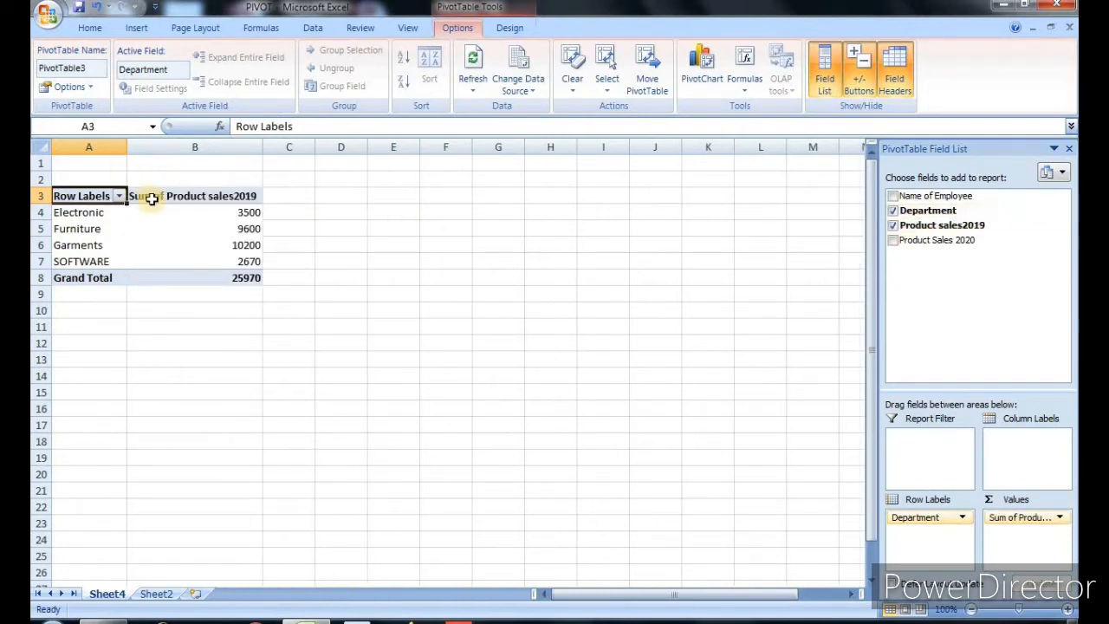
pyautogui.click(233, 232)
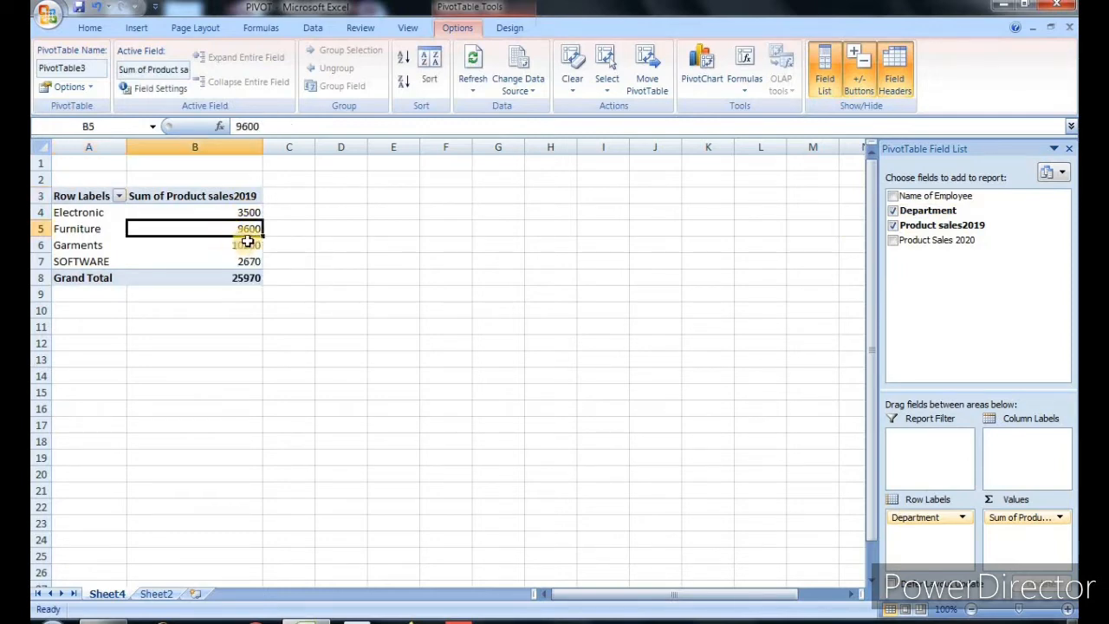
pyautogui.click(237, 244)
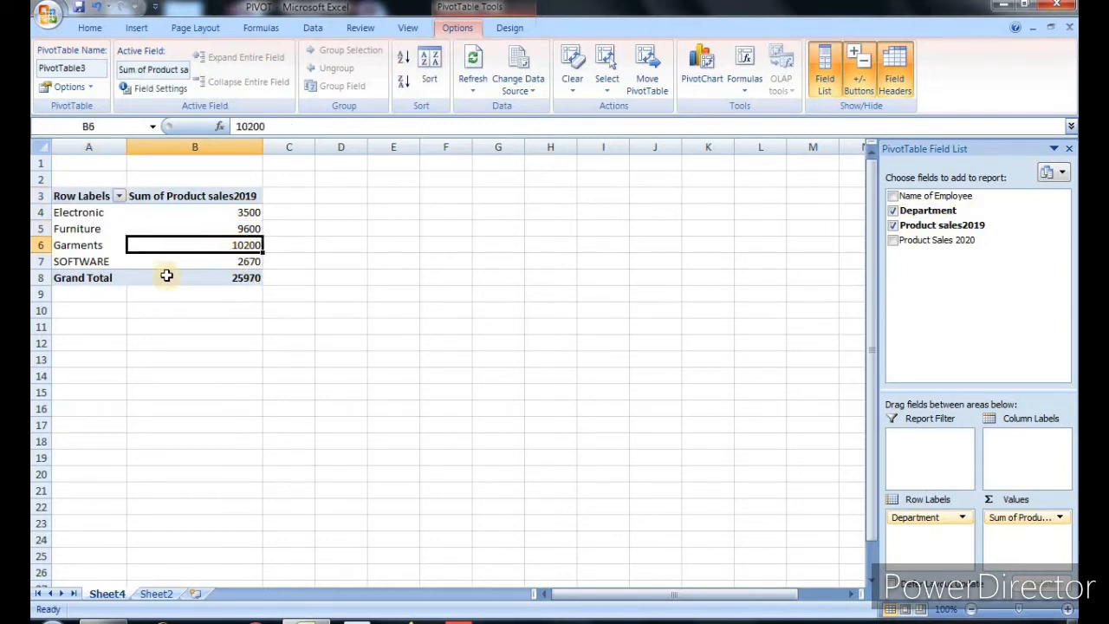
pyautogui.click(227, 265)
pyautogui.click(84, 212)
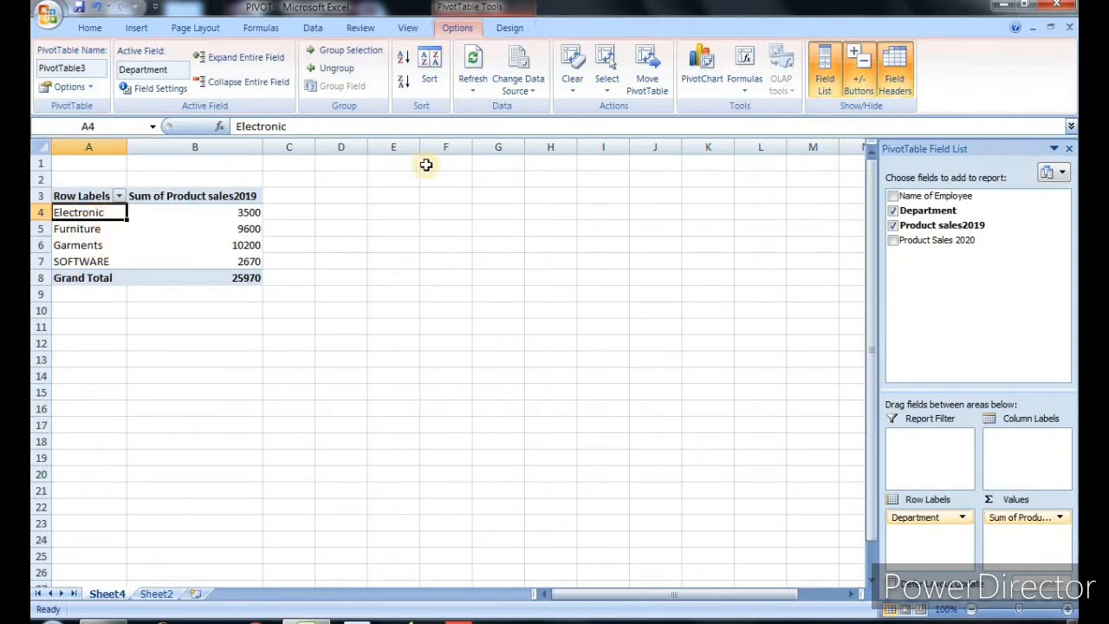
# Nest Name of Employee under Department in the rows and replace Product sales2019 with Product Sales 2020 as values.
pyautogui.click(893, 197)
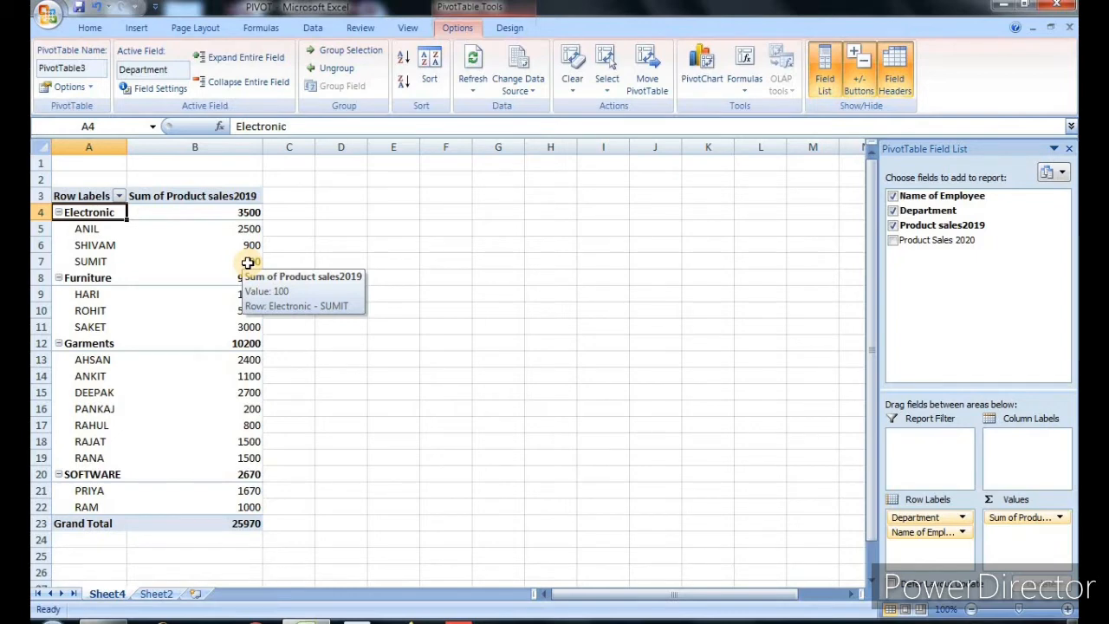
pyautogui.click(893, 226)
pyautogui.click(892, 241)
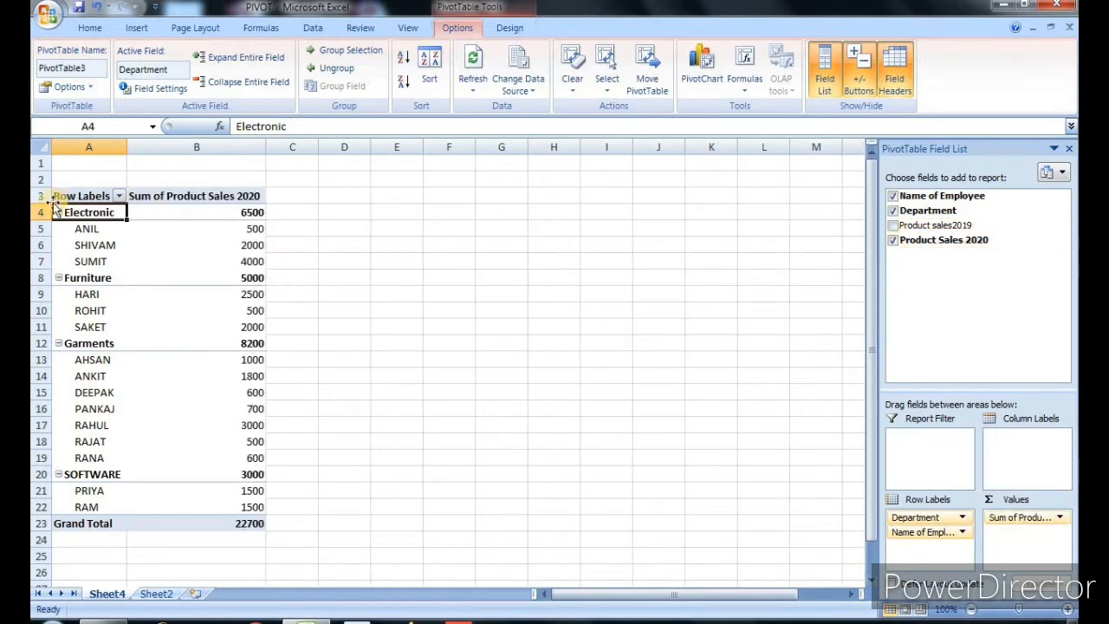
# Remove Department from the report and show each employee's Product sales2019 ahead of Product Sales 2020.
pyautogui.click(893, 212)
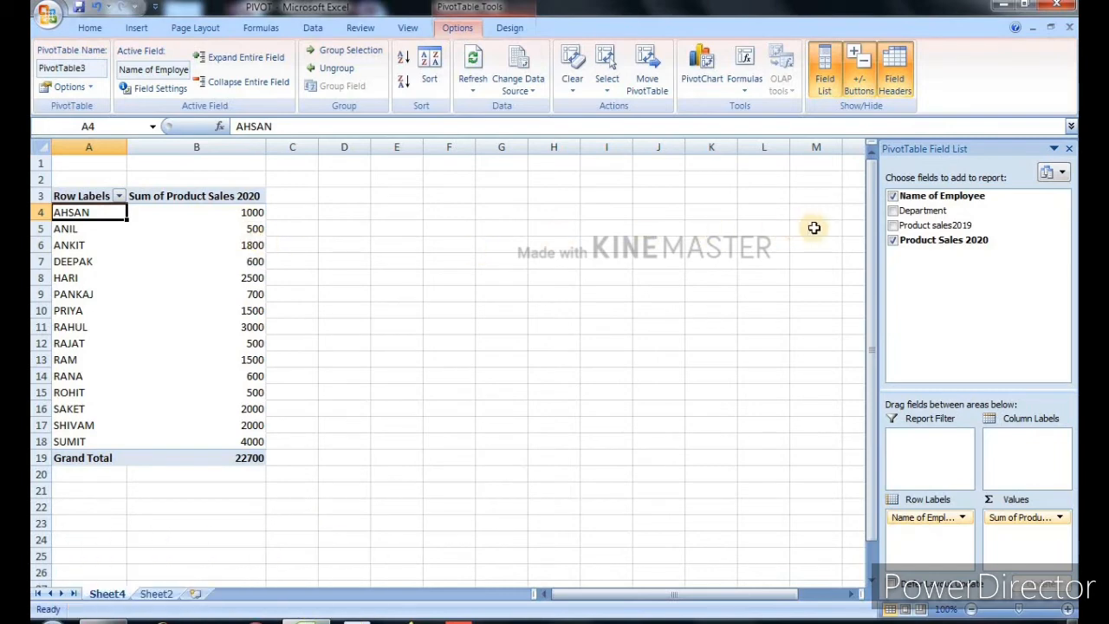
pyautogui.click(893, 226)
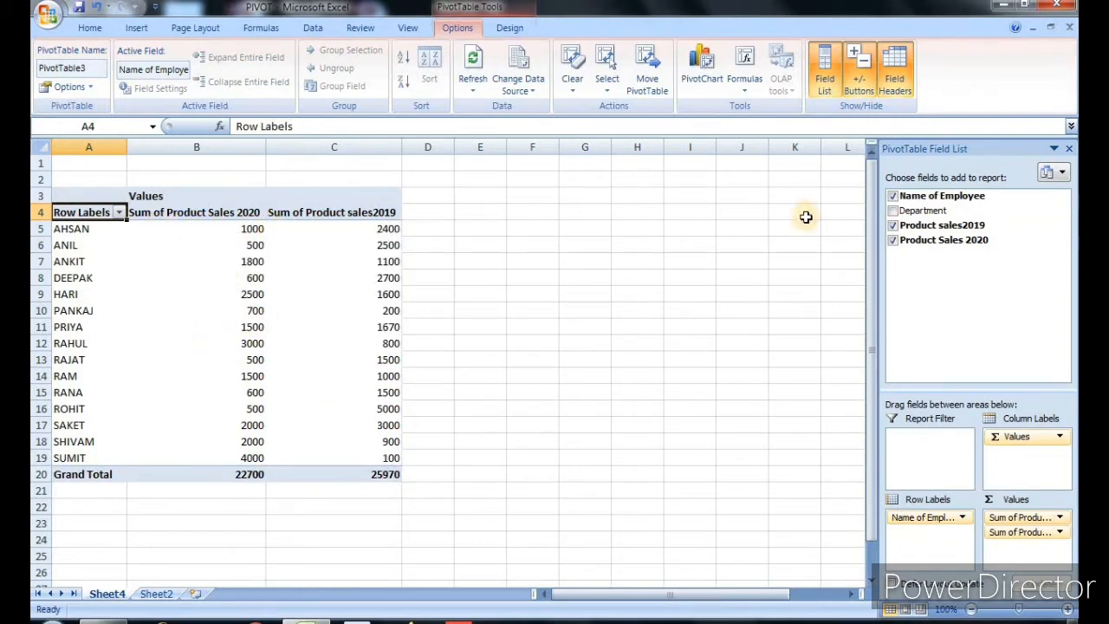
pyautogui.click(892, 240)
pyautogui.click(893, 227)
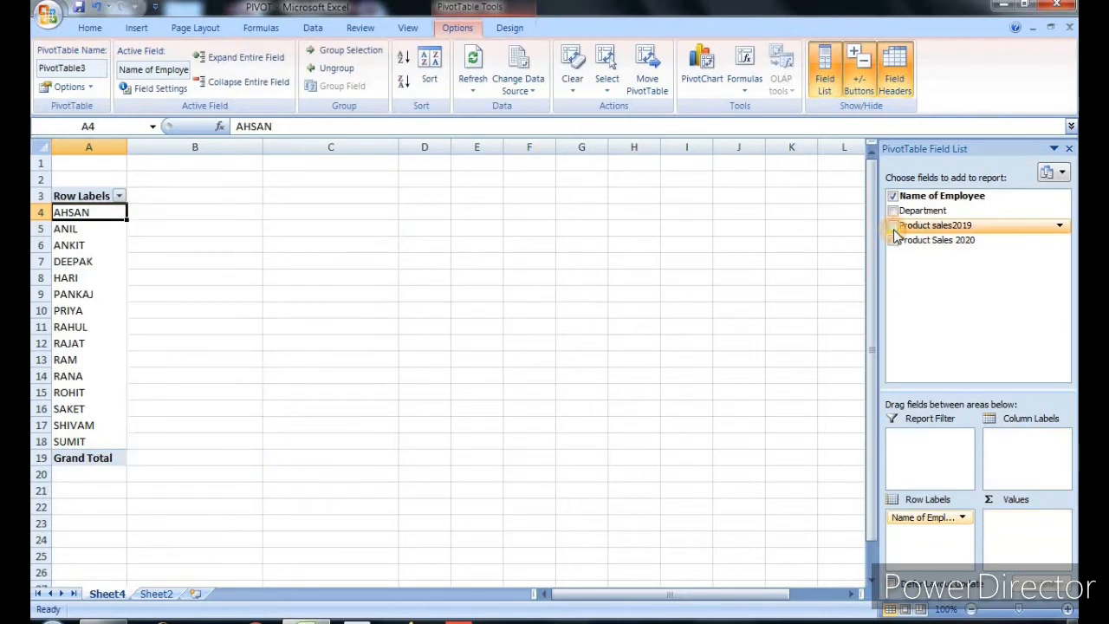
pyautogui.click(893, 225)
pyautogui.click(892, 240)
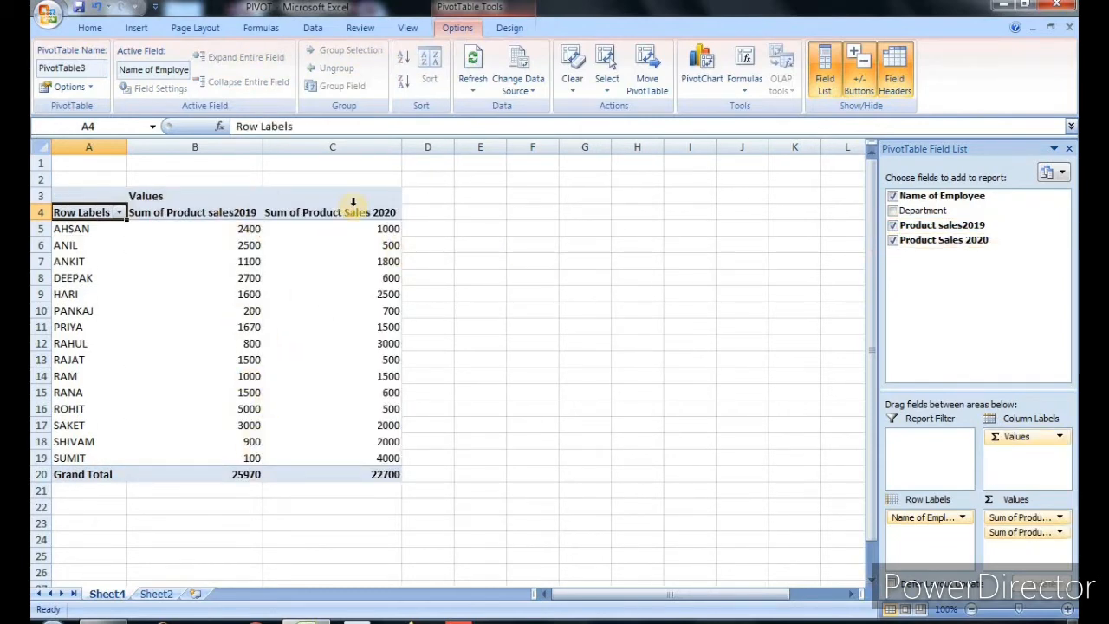
pyautogui.moveTo(342, 394)
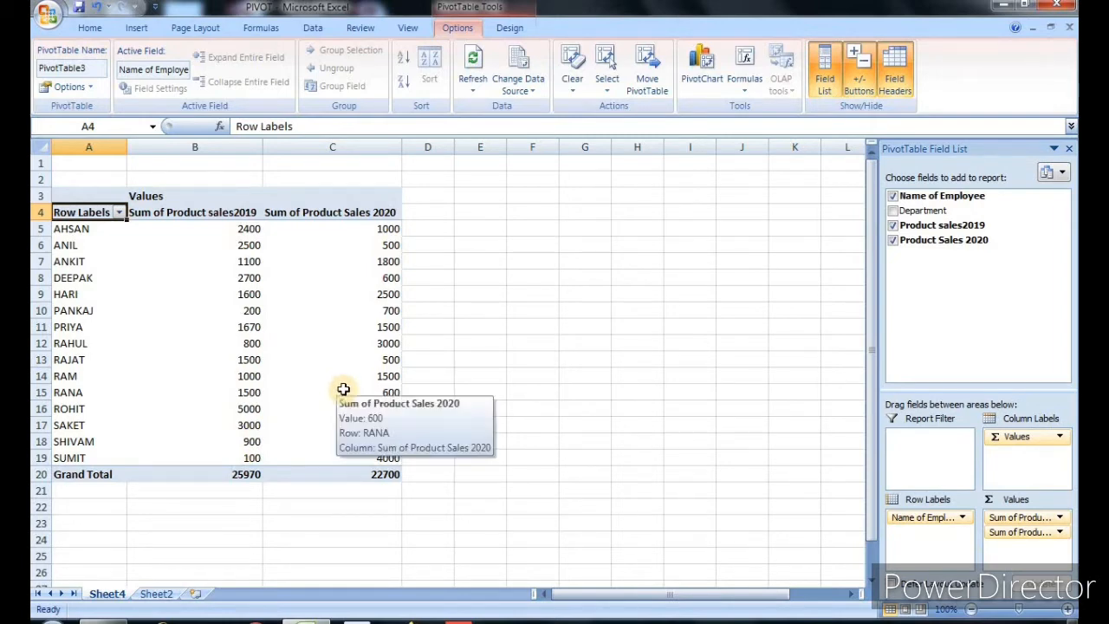
pyautogui.click(356, 329)
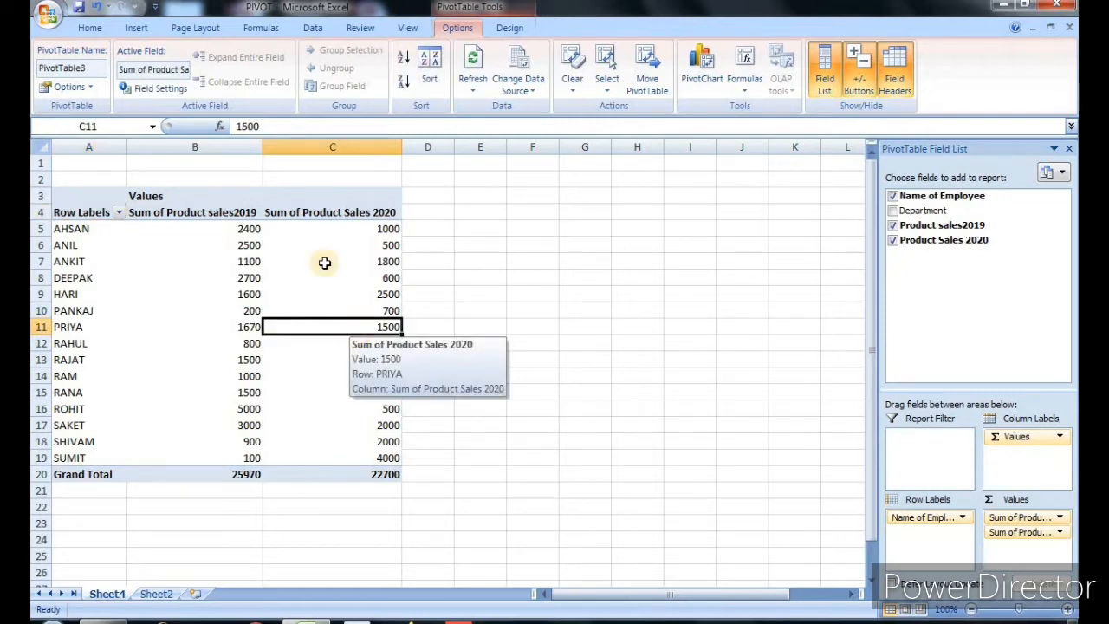
pyautogui.moveTo(160, 247)
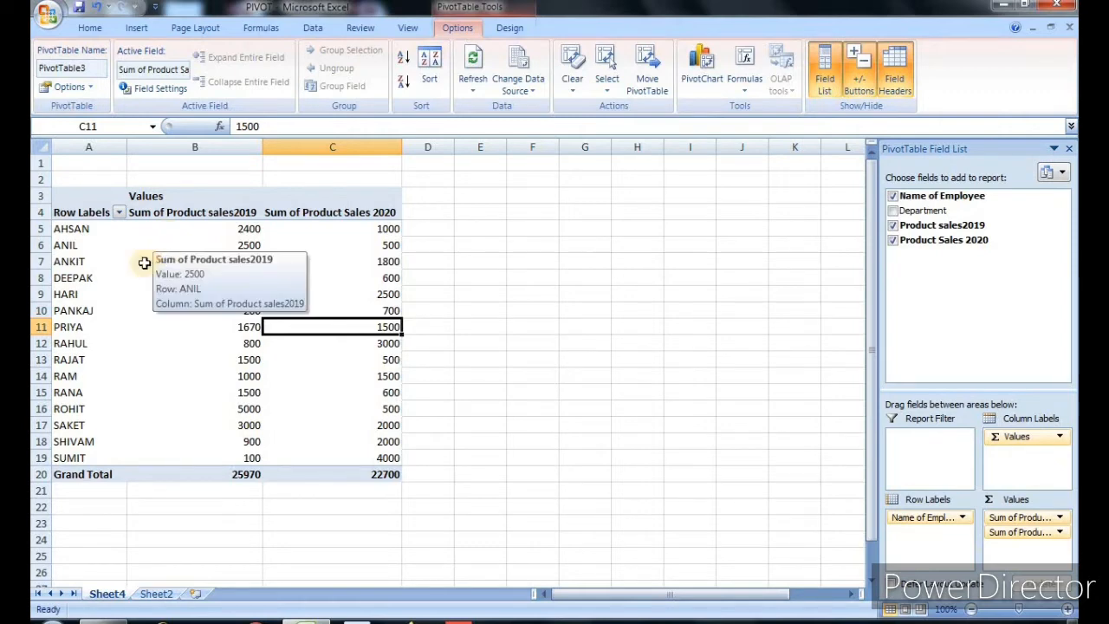
# Add Department beneath the employee names and remove both product sales fields from the pivot report.
pyautogui.click(77, 232)
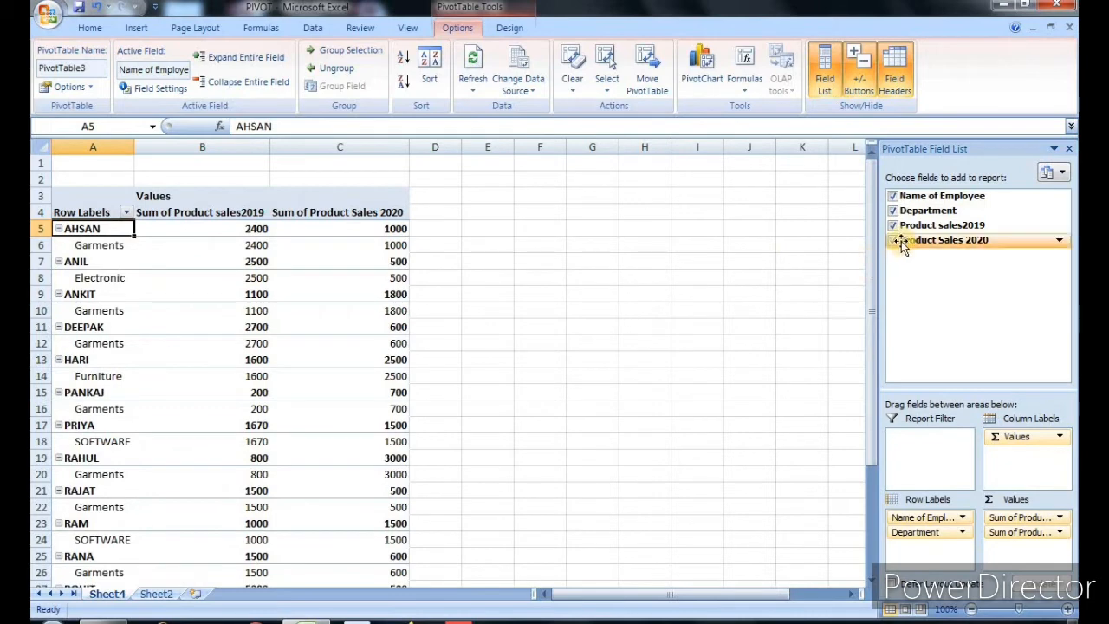
pyautogui.click(895, 242)
pyautogui.click(894, 226)
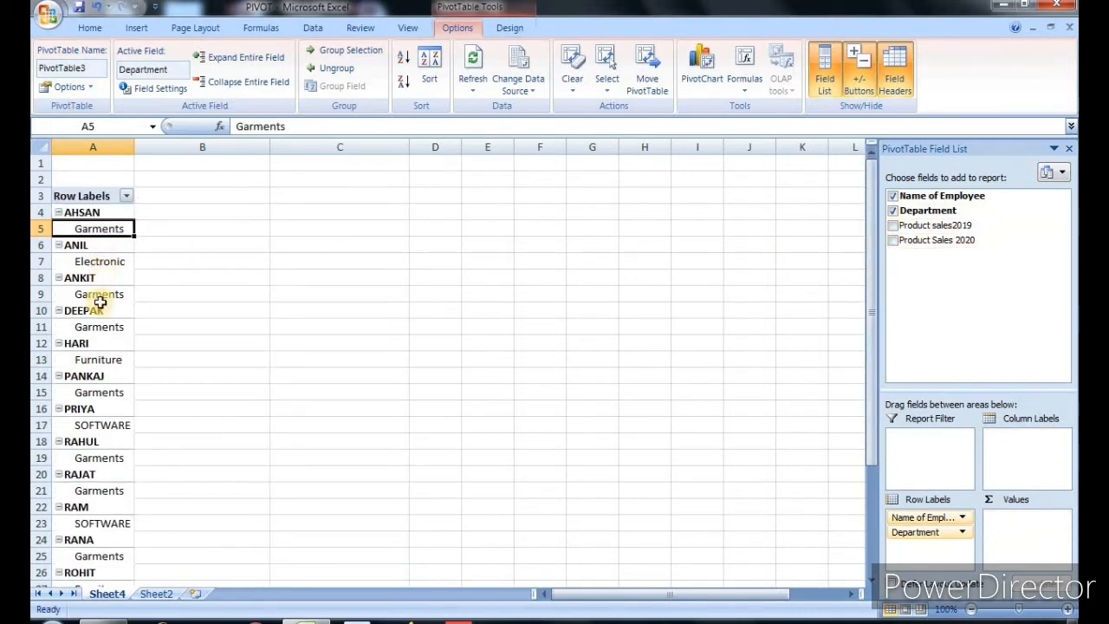
pyautogui.scroll(-3, 103, 329)
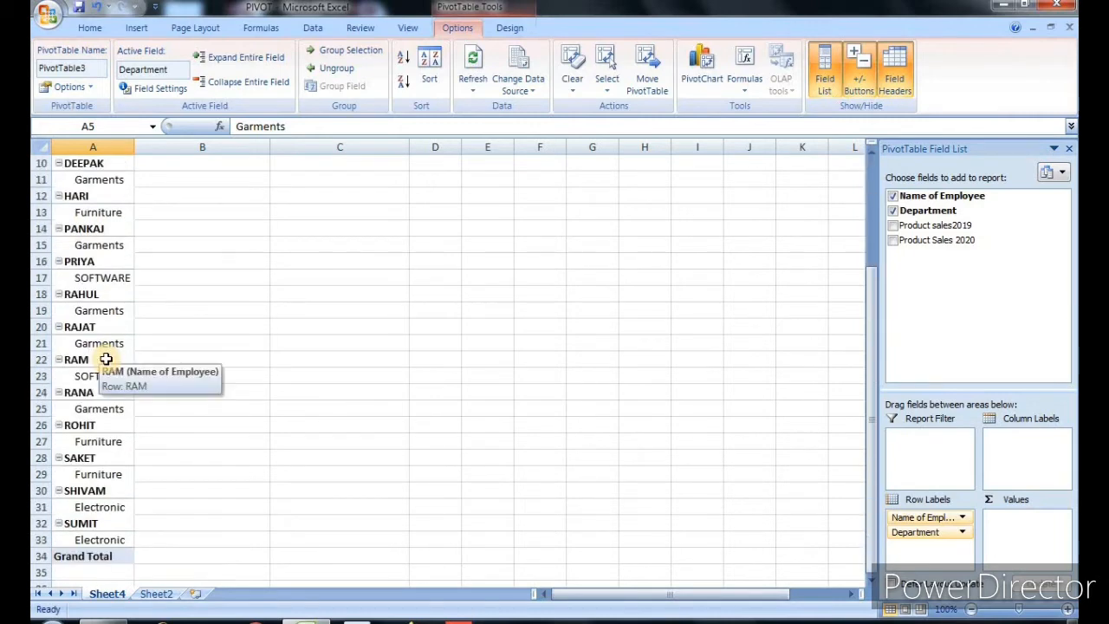
pyautogui.scroll(2, 106, 359)
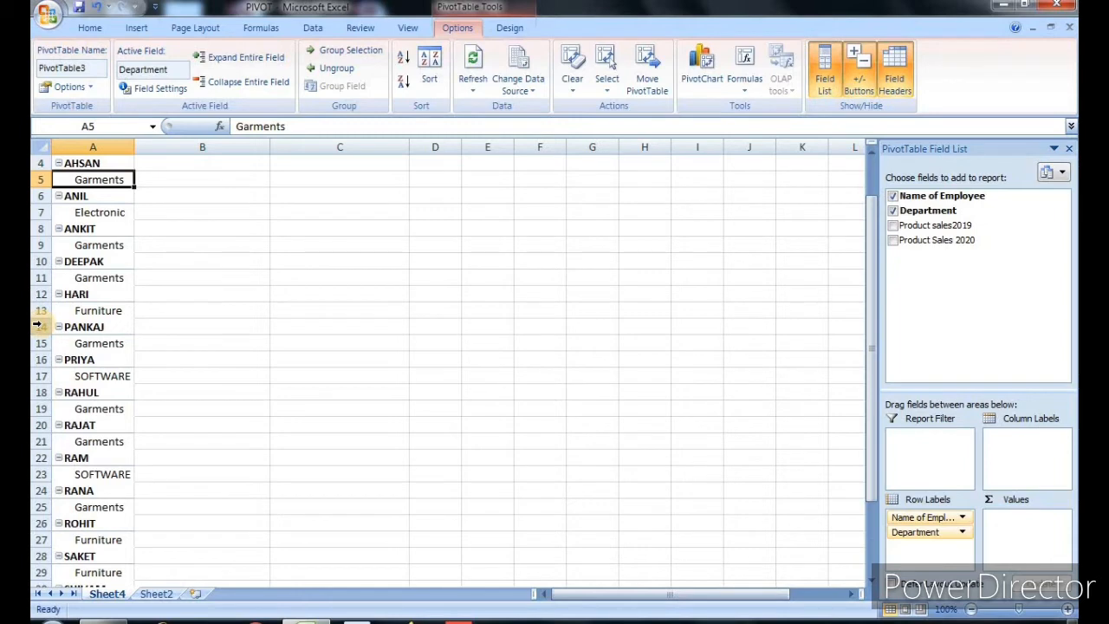
pyautogui.scroll(1, 110, 213)
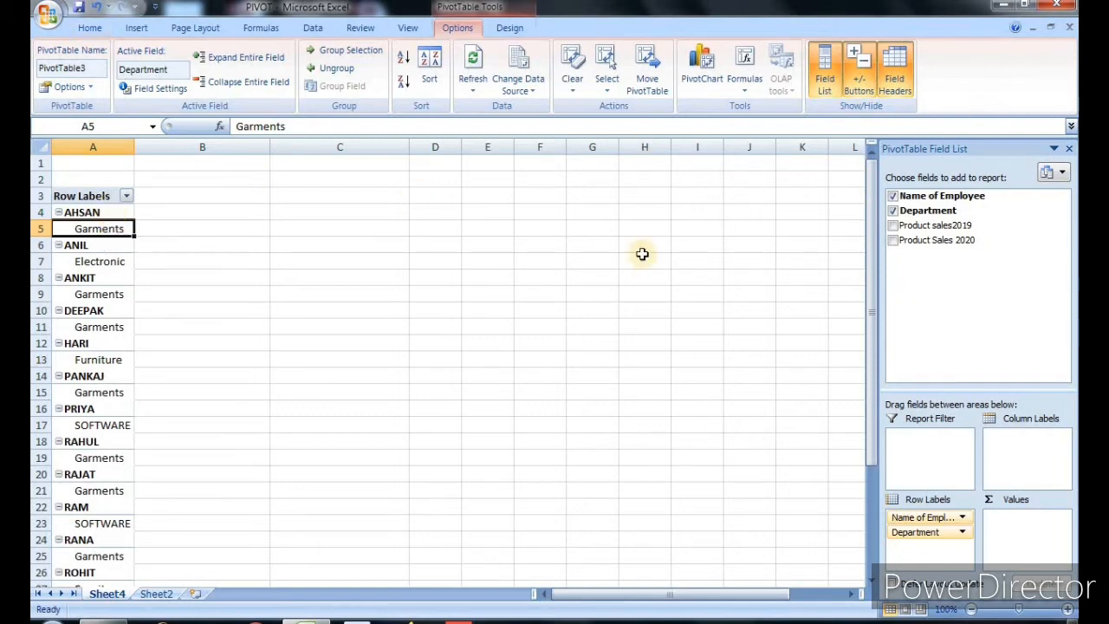
# Empty the pivot report and rebuild it with Name of Employee, Department, Product sales2019 and Product Sales 2020, in that order.
pyautogui.click(892, 196)
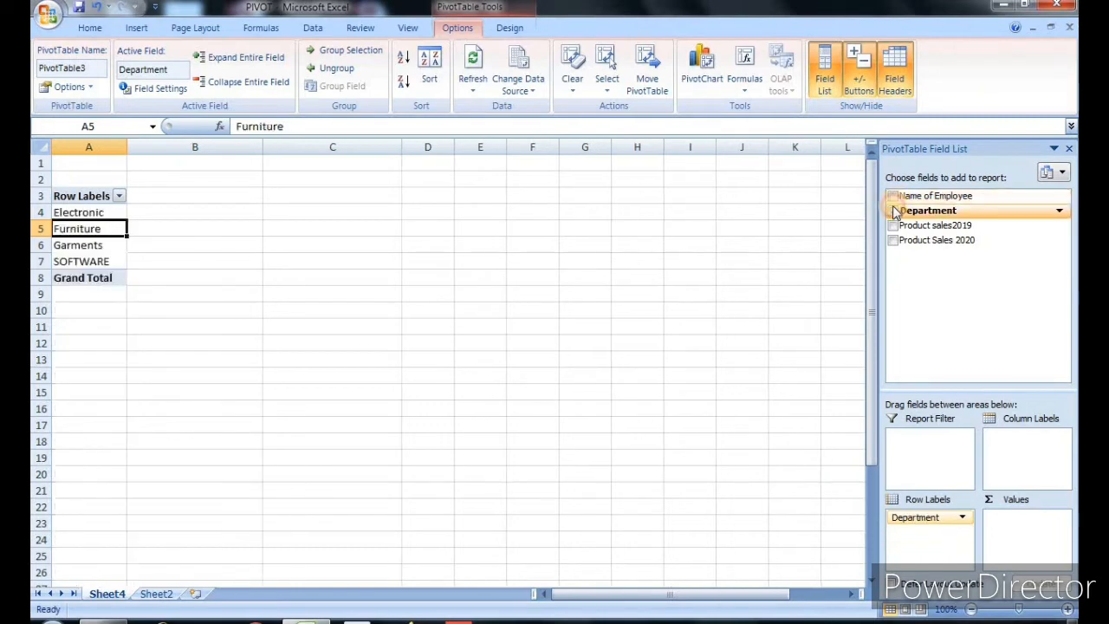
pyautogui.click(892, 211)
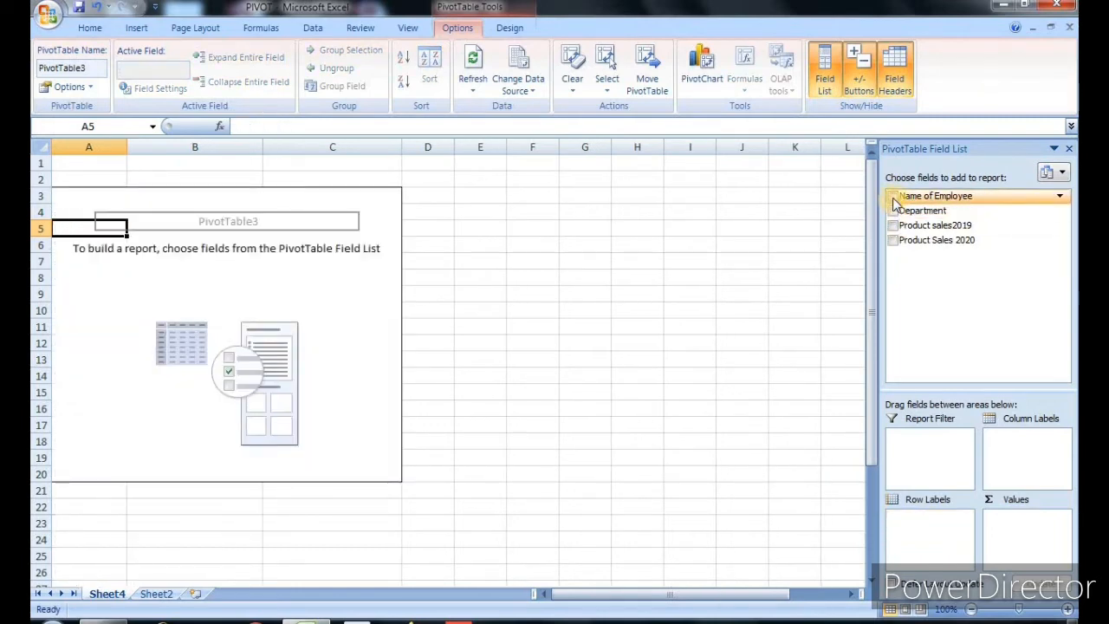
pyautogui.click(892, 196)
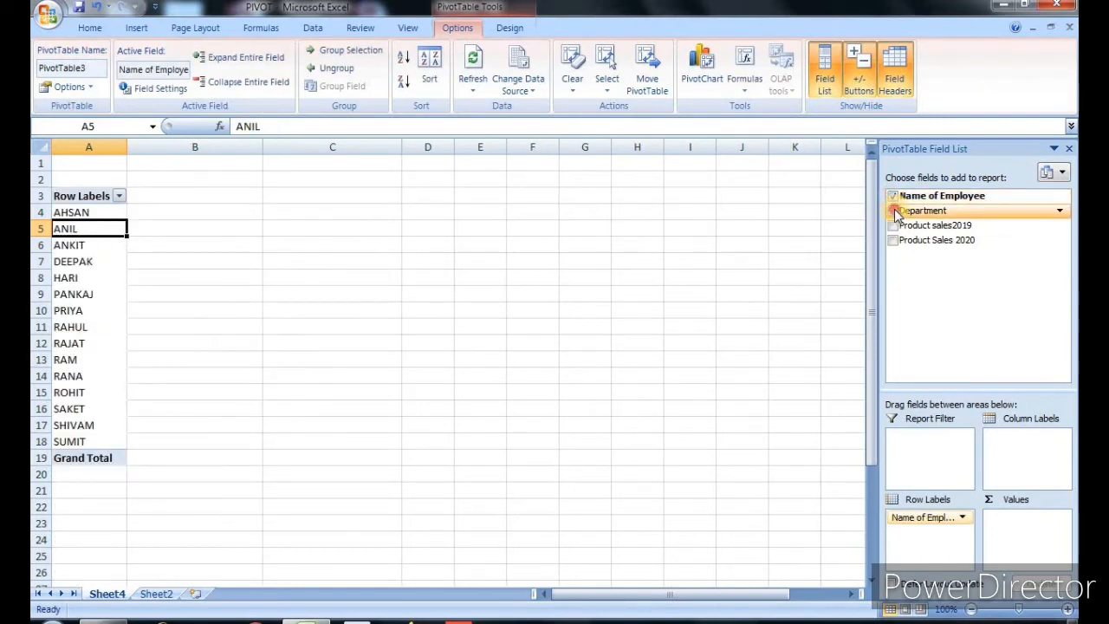
pyautogui.click(893, 211)
pyautogui.click(893, 225)
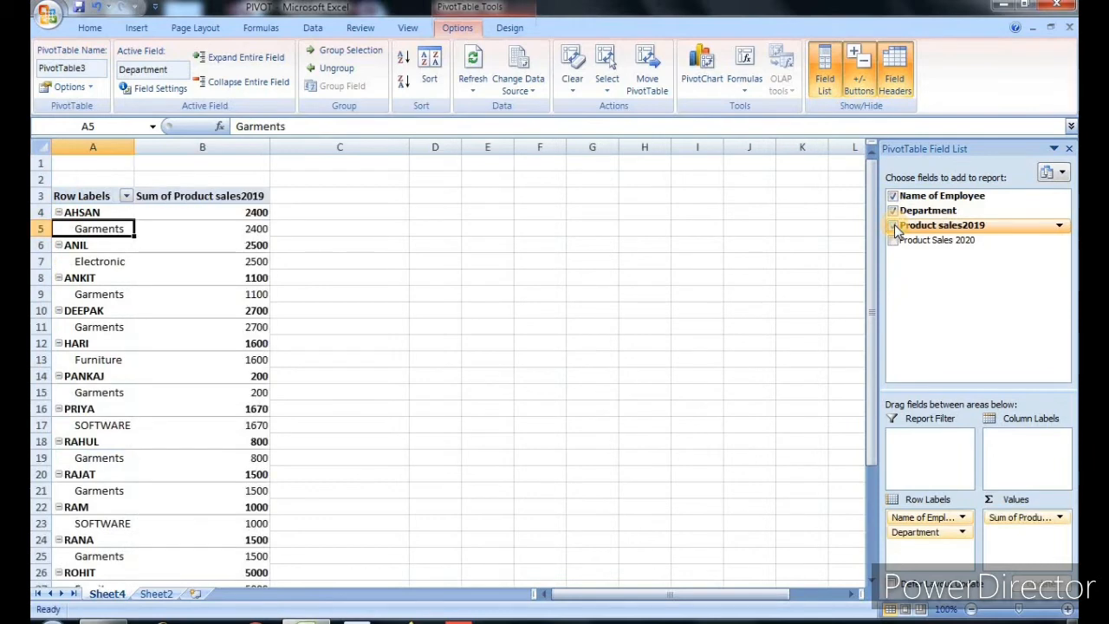
pyautogui.click(893, 240)
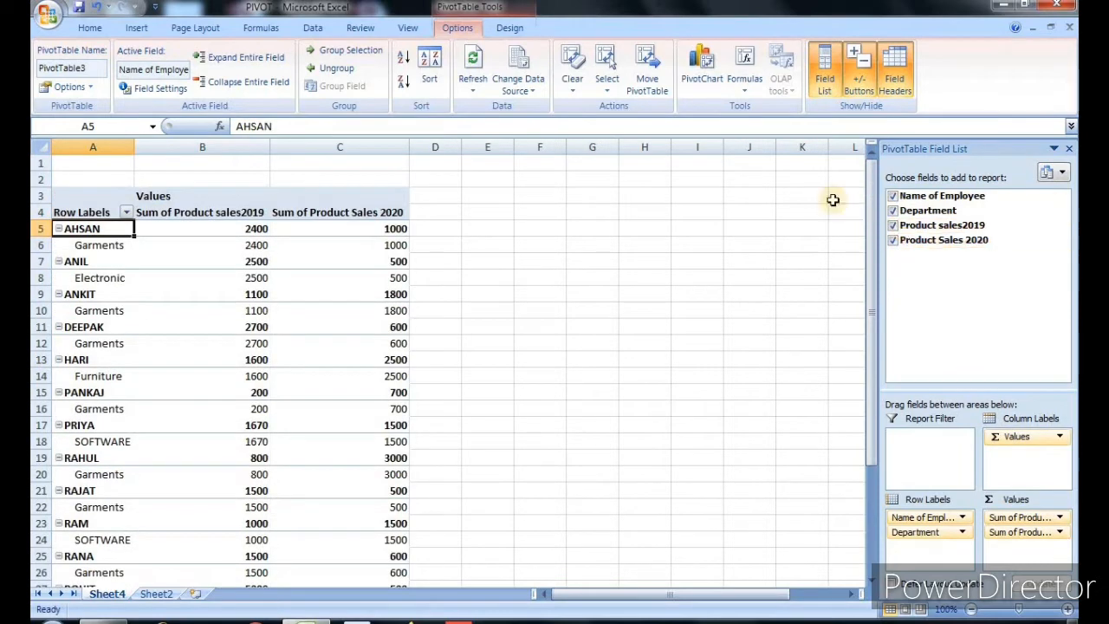
pyautogui.click(74, 207)
pyautogui.click(354, 280)
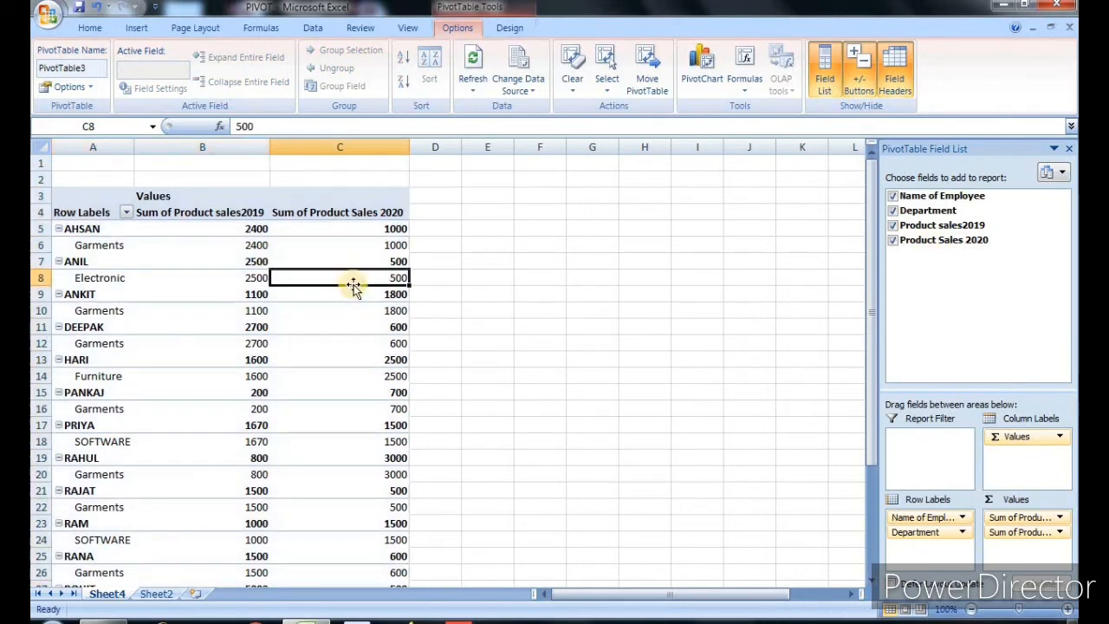
# Select the whole pivot table with its header rows and grand total, and check the print preview of that selection only.
pyautogui.scroll(-5, 369, 363)
pyautogui.click(394, 474)
pyautogui.moveTo(270, 344); pyautogui.dragTo(62, 180)
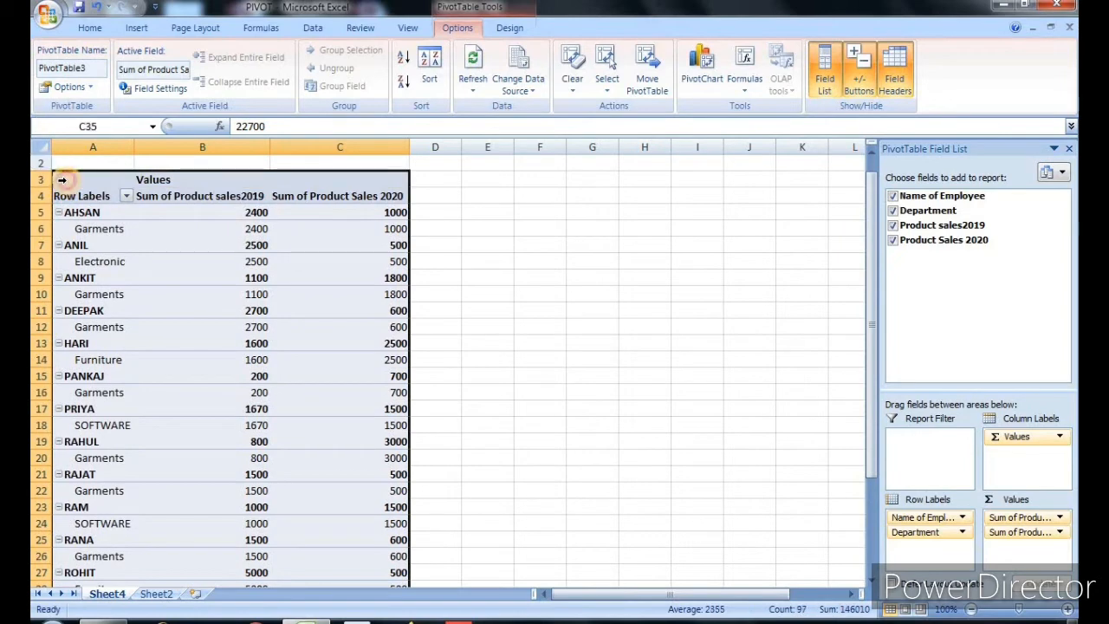
pyautogui.hotkey('ctrl', 'p')
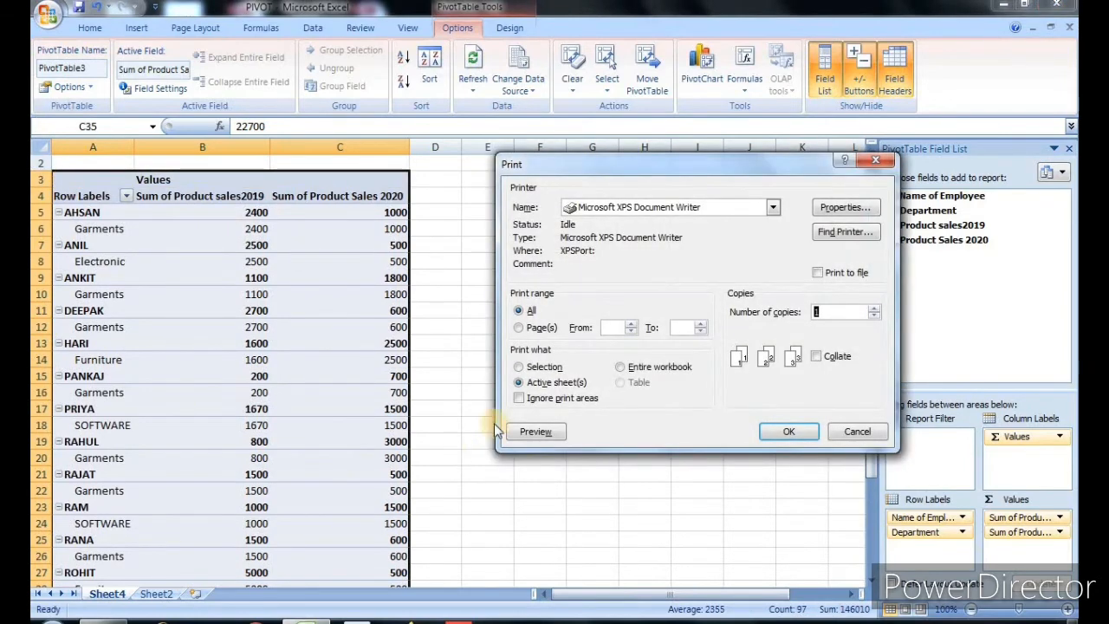
pyautogui.click(519, 366)
pyautogui.click(535, 431)
pyautogui.click(491, 274)
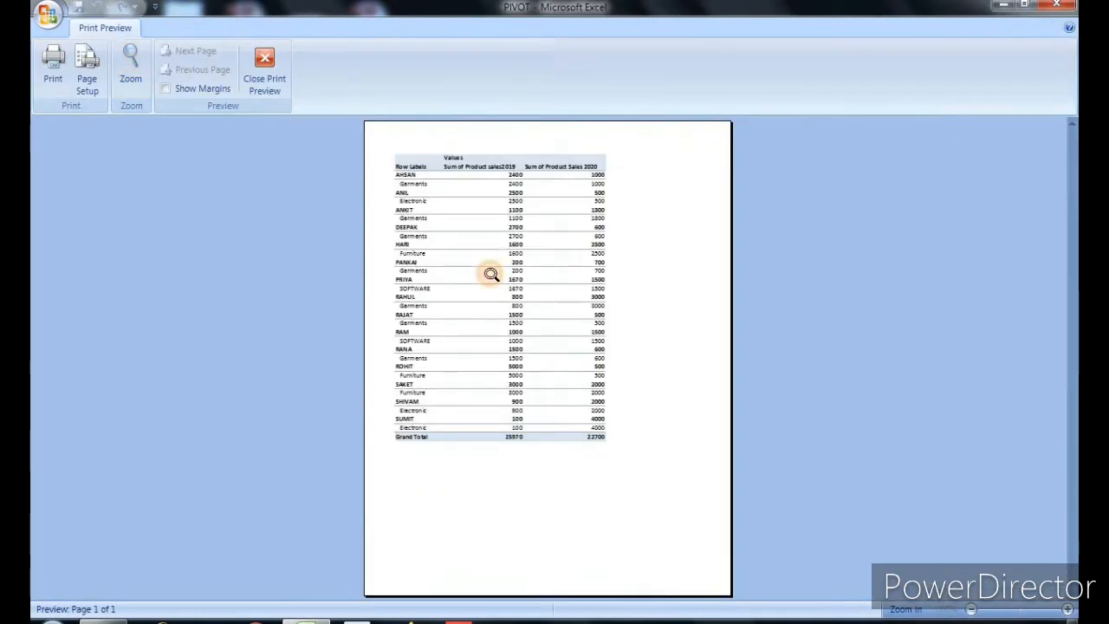
pyautogui.click(492, 250)
pyautogui.click(491, 250)
pyautogui.click(266, 74)
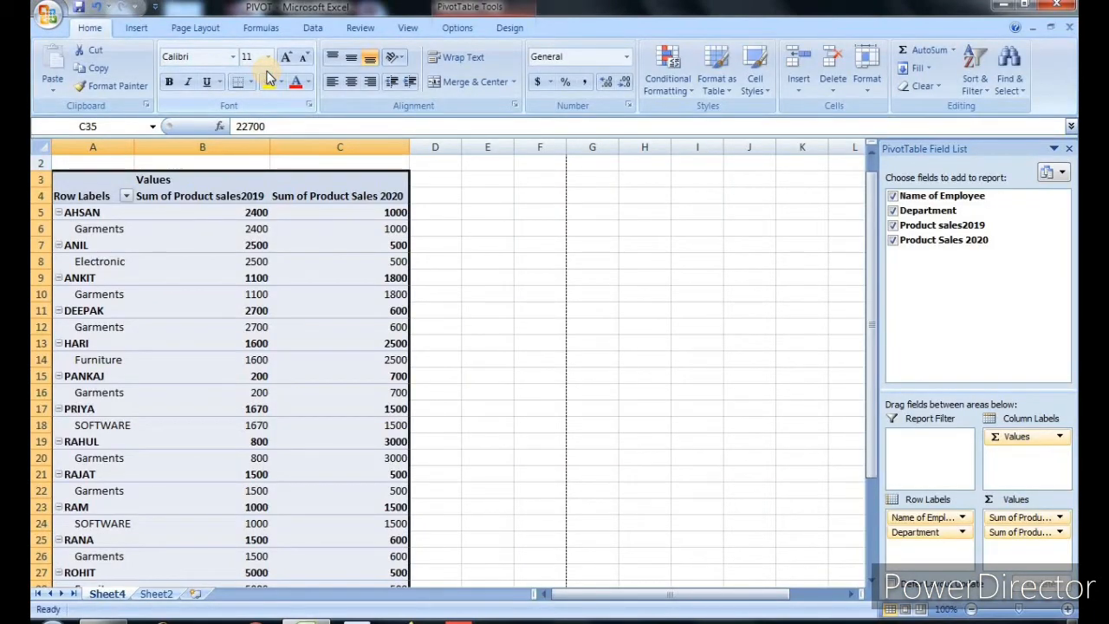
# In the source data on Sheet2, change the department in cell B10 to SOFTWARE.
pyautogui.click(247, 341)
pyautogui.click(161, 595)
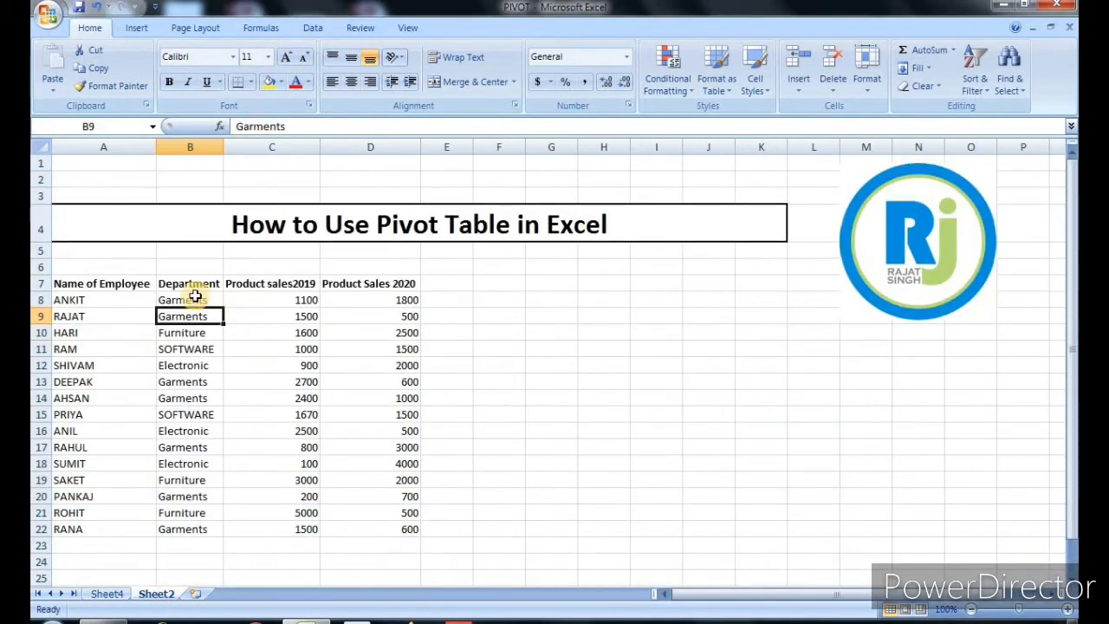
pyautogui.moveTo(87, 285); pyautogui.dragTo(291, 384)
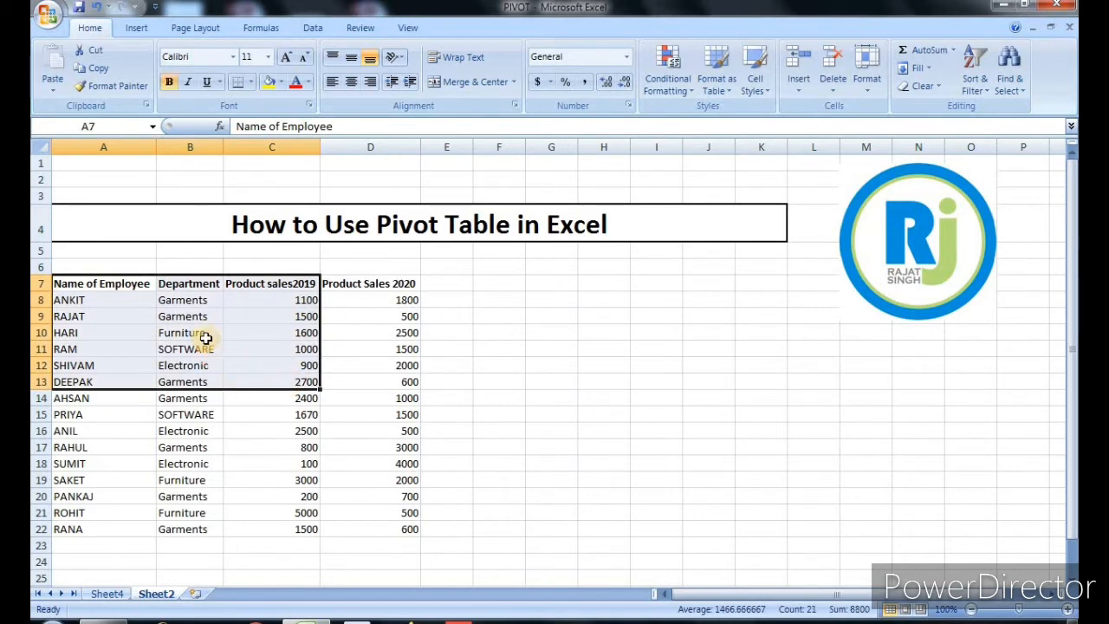
pyautogui.click(197, 333)
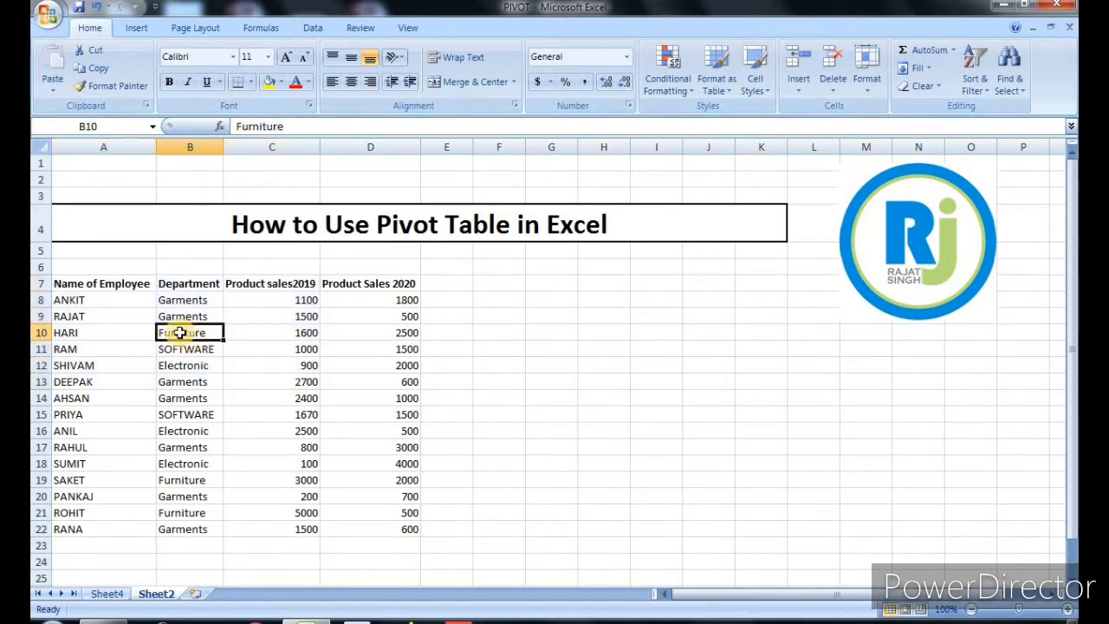
pyautogui.write('sOFTWARE')
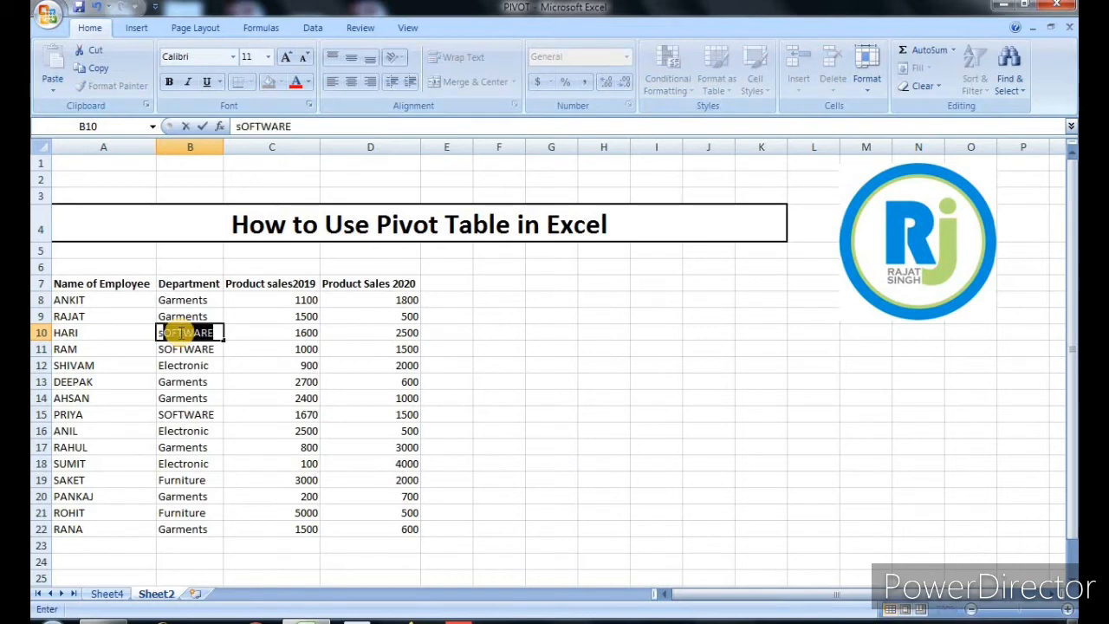
pyautogui.press('Return')
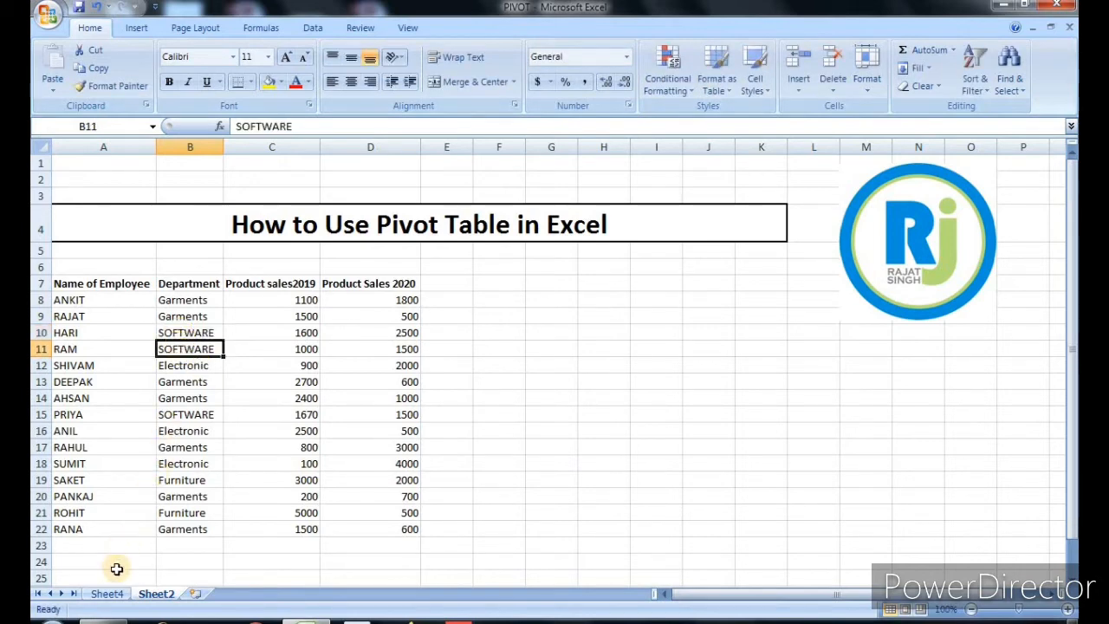
# Return to the pivot table on Sheet4 and use Refresh All to bring in the edited source data.
pyautogui.click(106, 594)
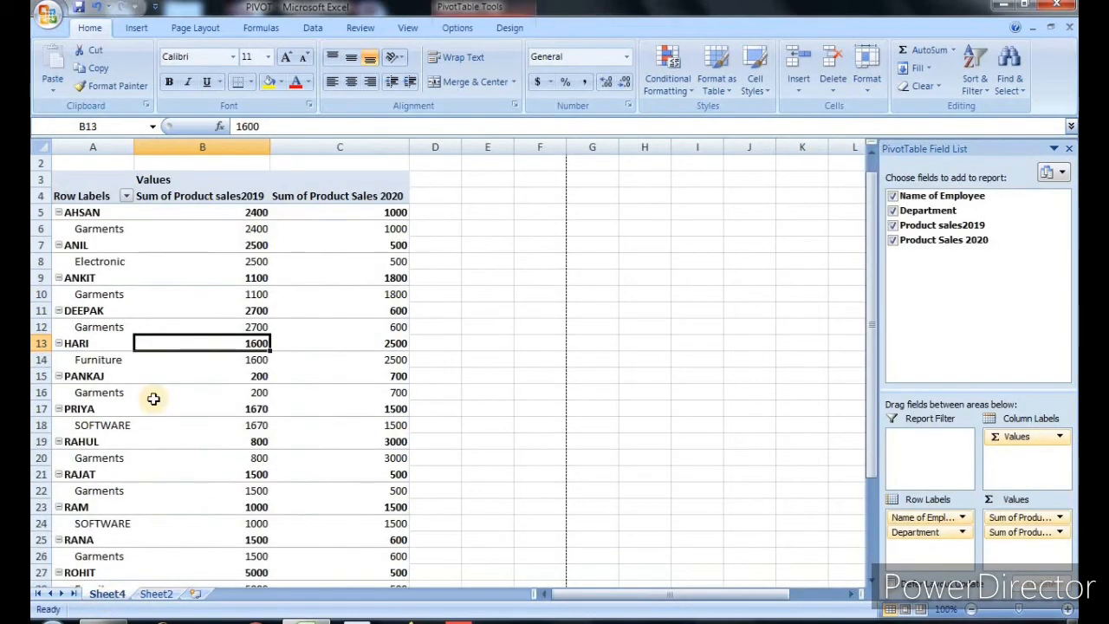
pyautogui.click(90, 343)
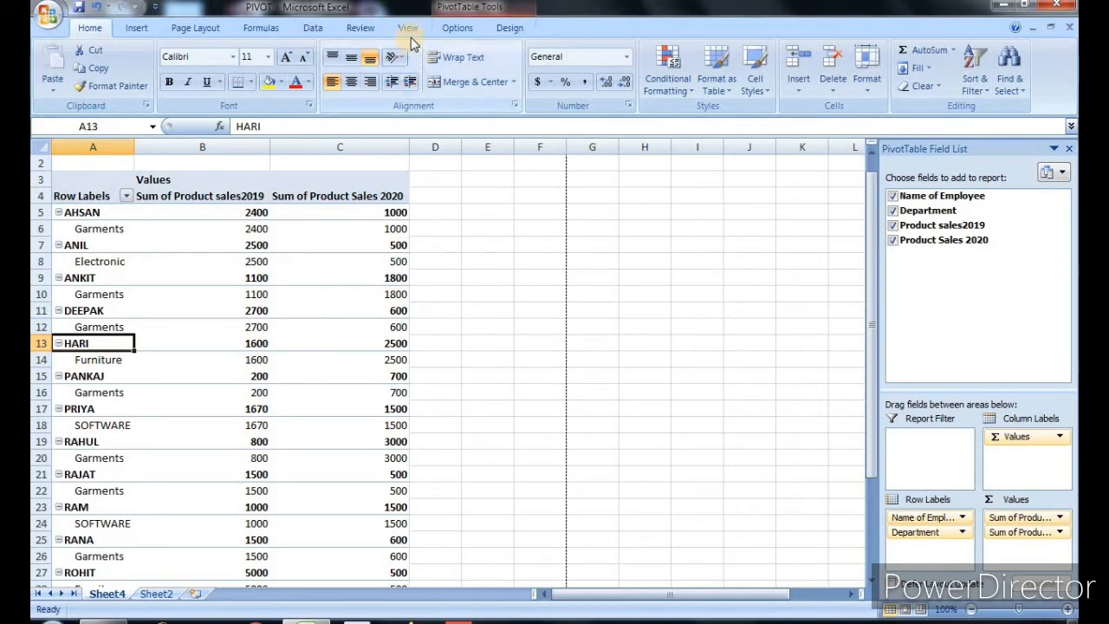
pyautogui.click(527, 258)
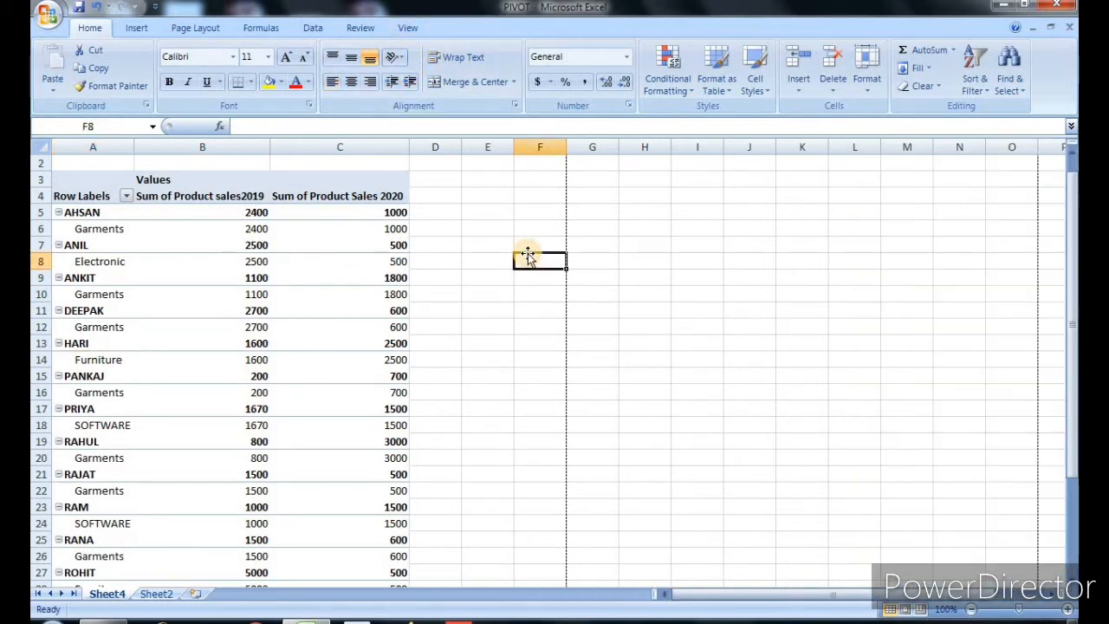
pyautogui.click(311, 228)
pyautogui.click(476, 214)
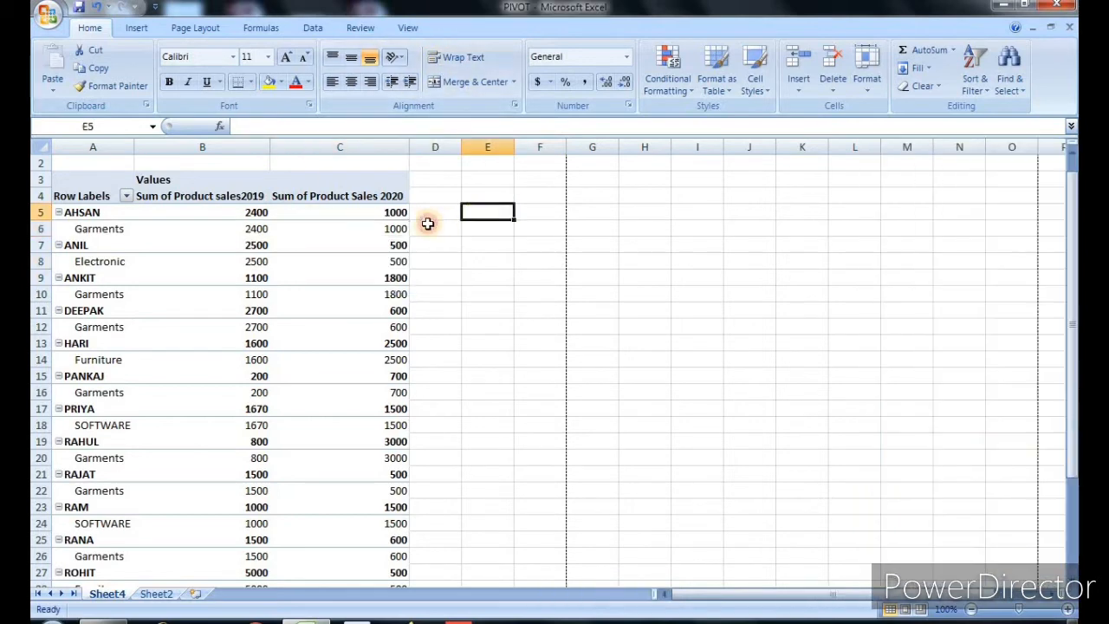
pyautogui.click(371, 229)
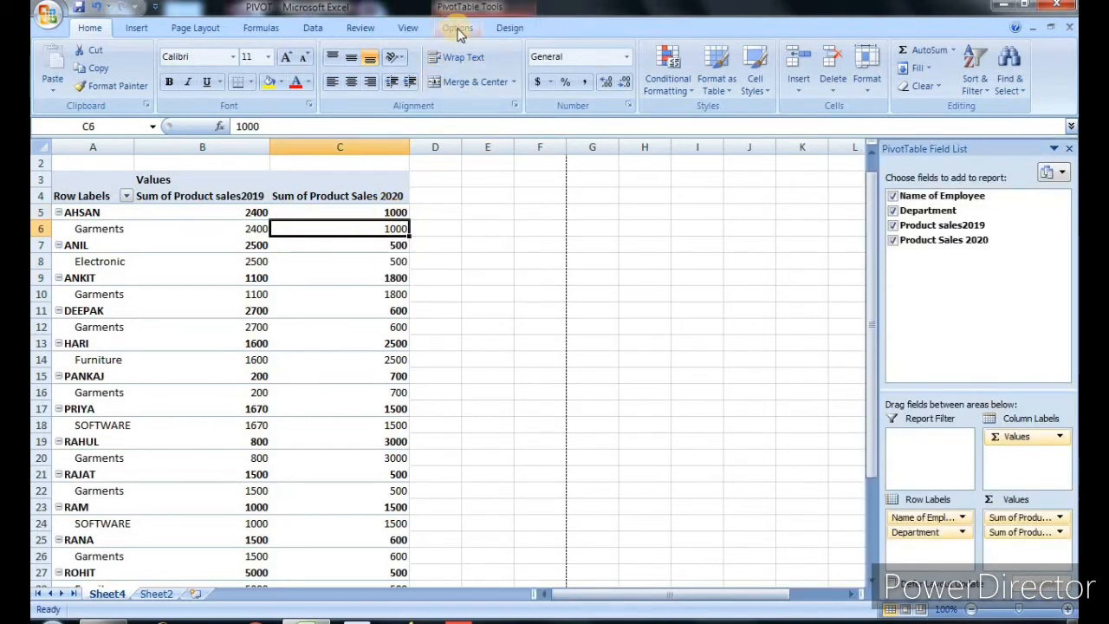
pyautogui.click(500, 227)
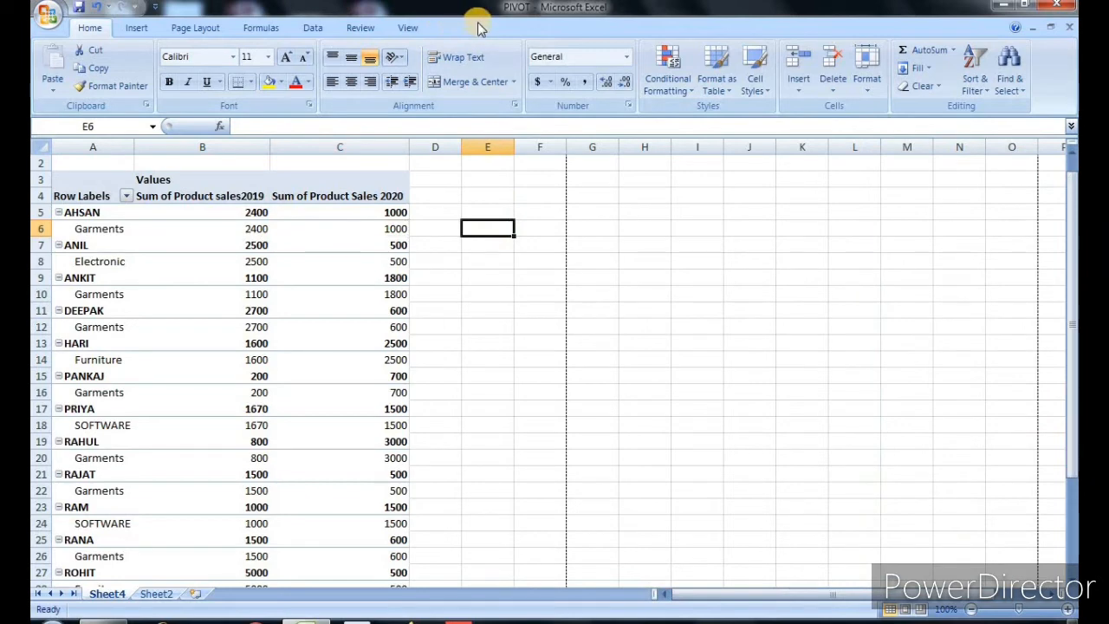
pyautogui.click(384, 224)
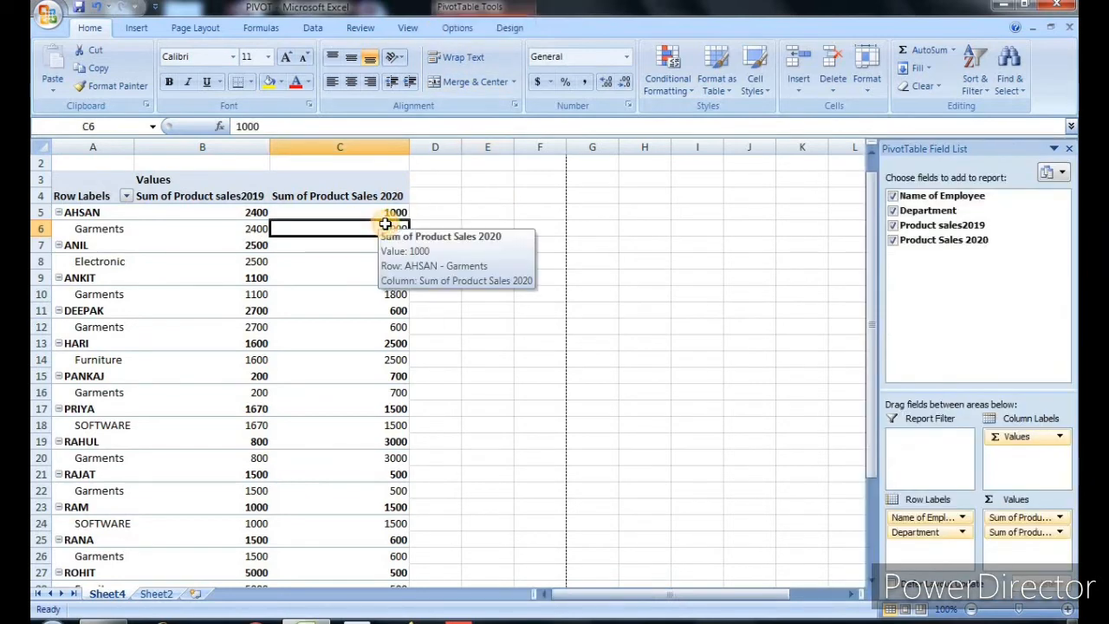
pyautogui.click(452, 26)
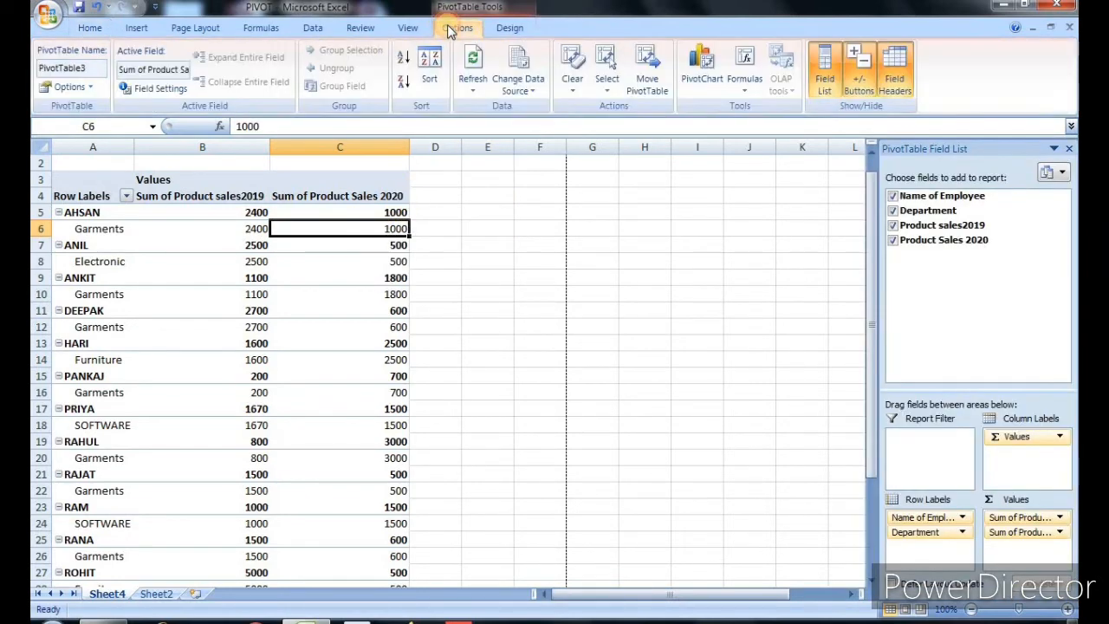
pyautogui.click(473, 91)
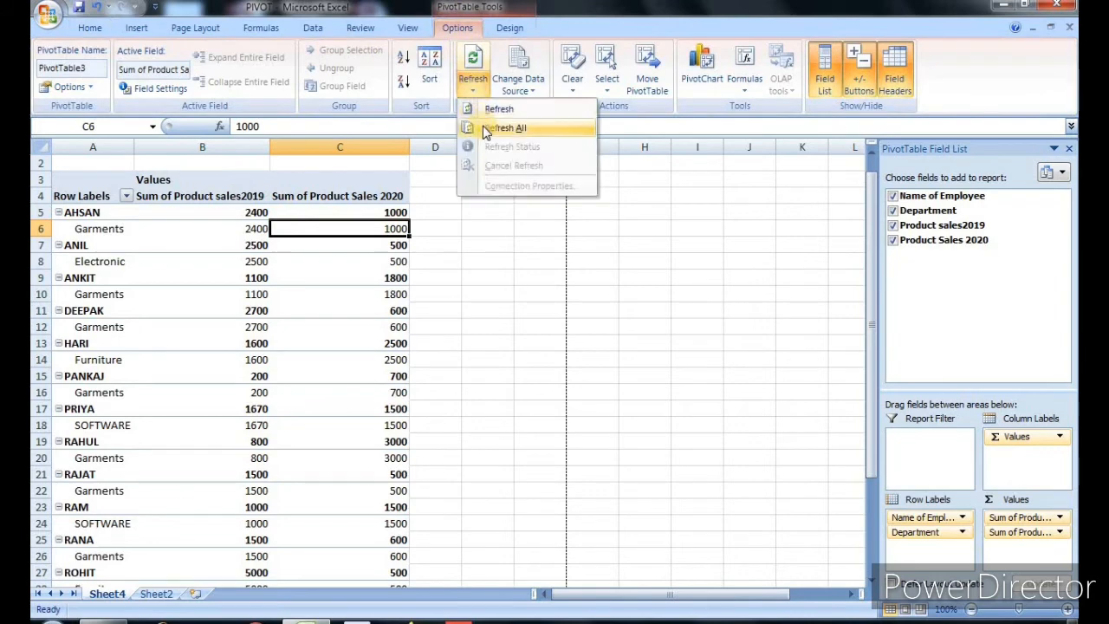
pyautogui.click(502, 128)
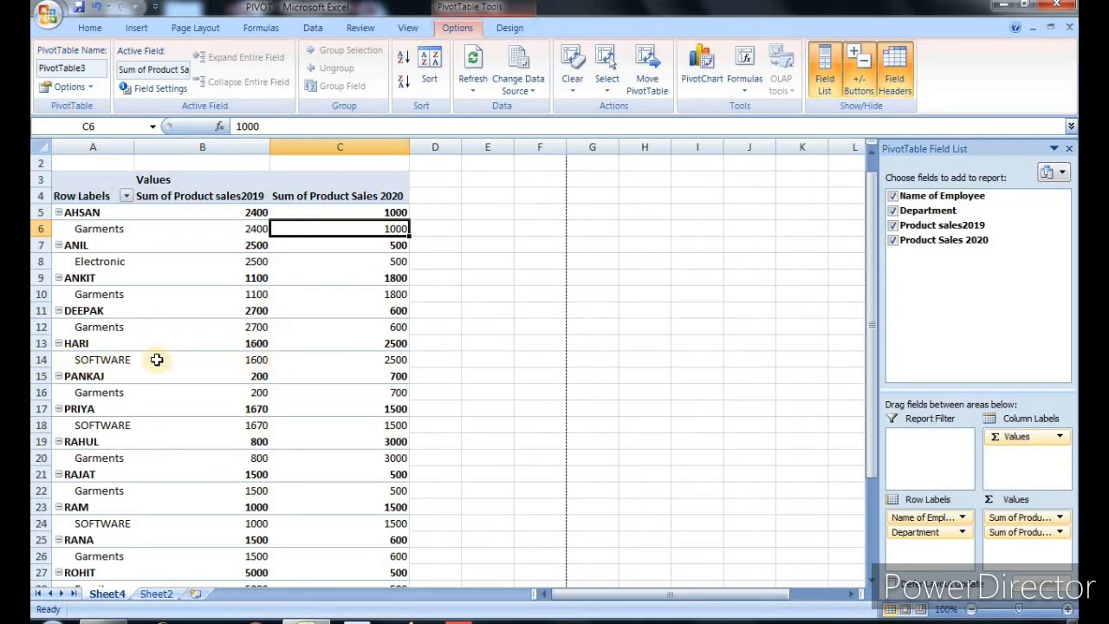
# Add a total column in column E of the Sheet2 data, summing each employee's 2019 and 2020 product sales down to row 22.
pyautogui.click(153, 595)
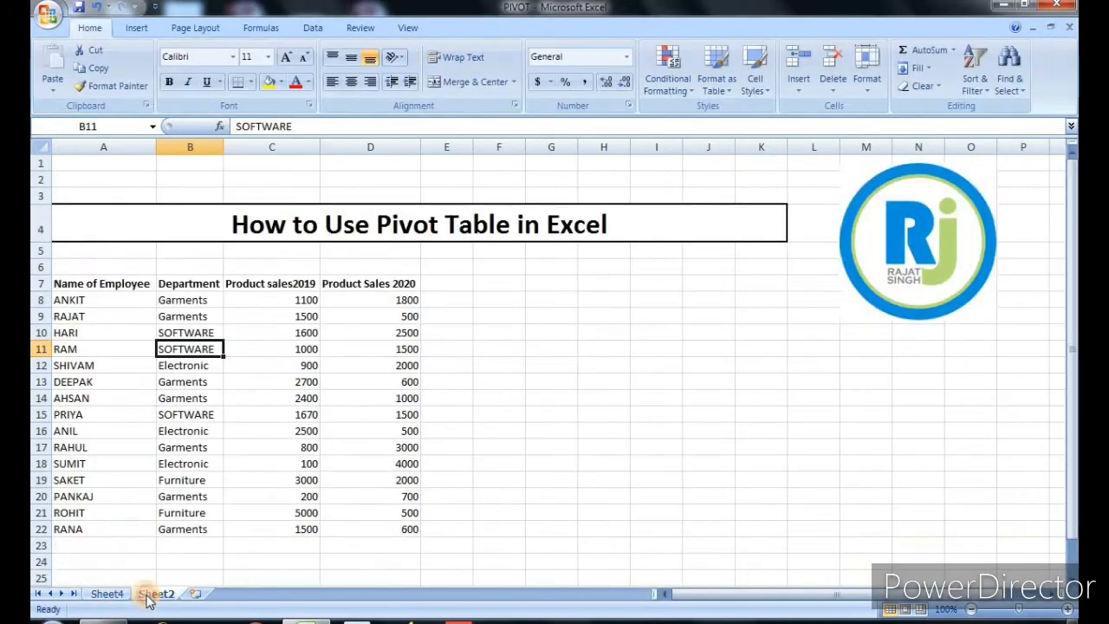
pyautogui.click(440, 287)
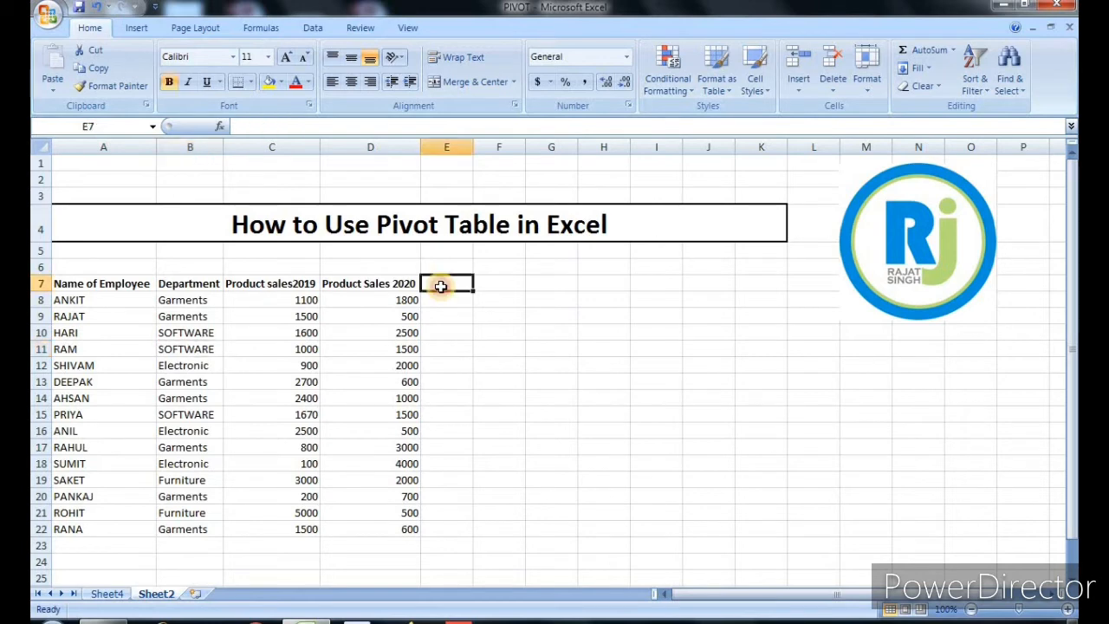
pyautogui.write('total')
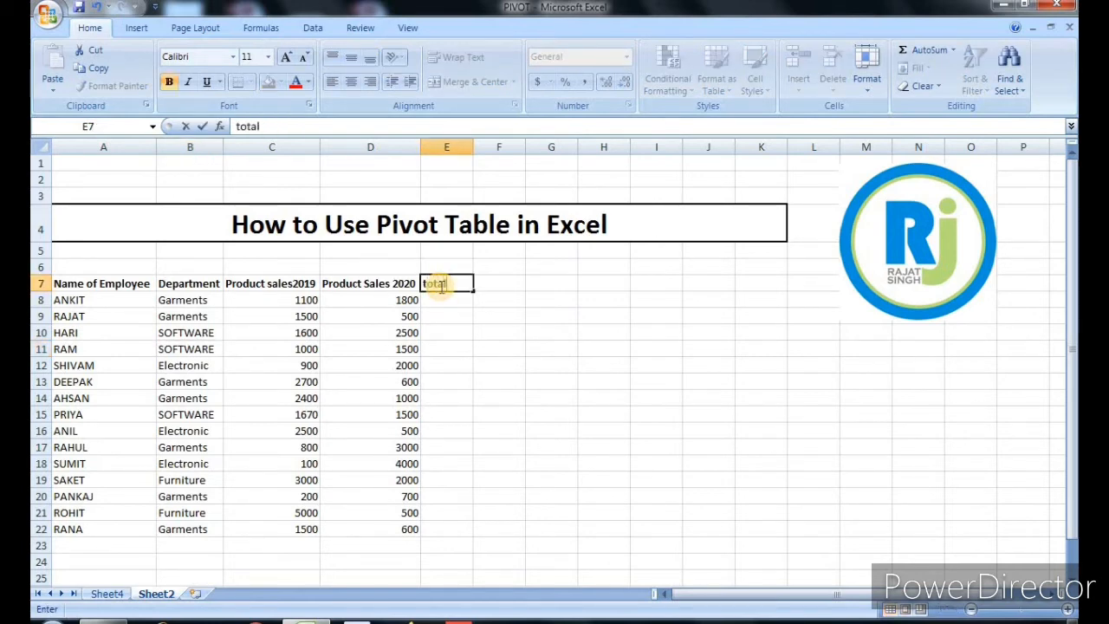
pyautogui.press('Return')
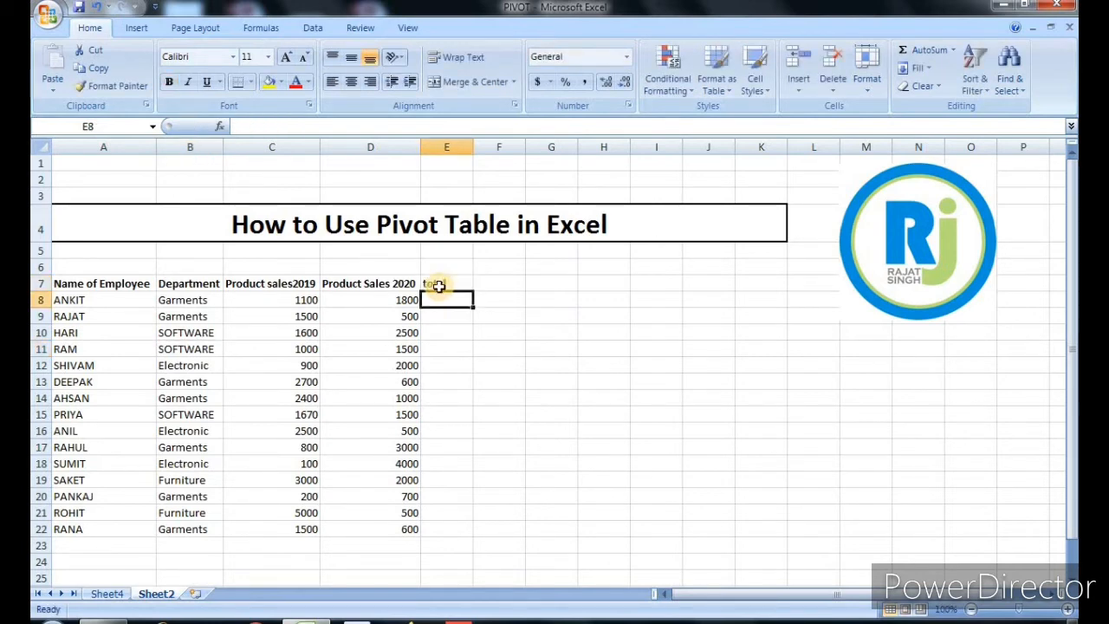
pyautogui.moveTo(303, 301); pyautogui.dragTo(438, 298)
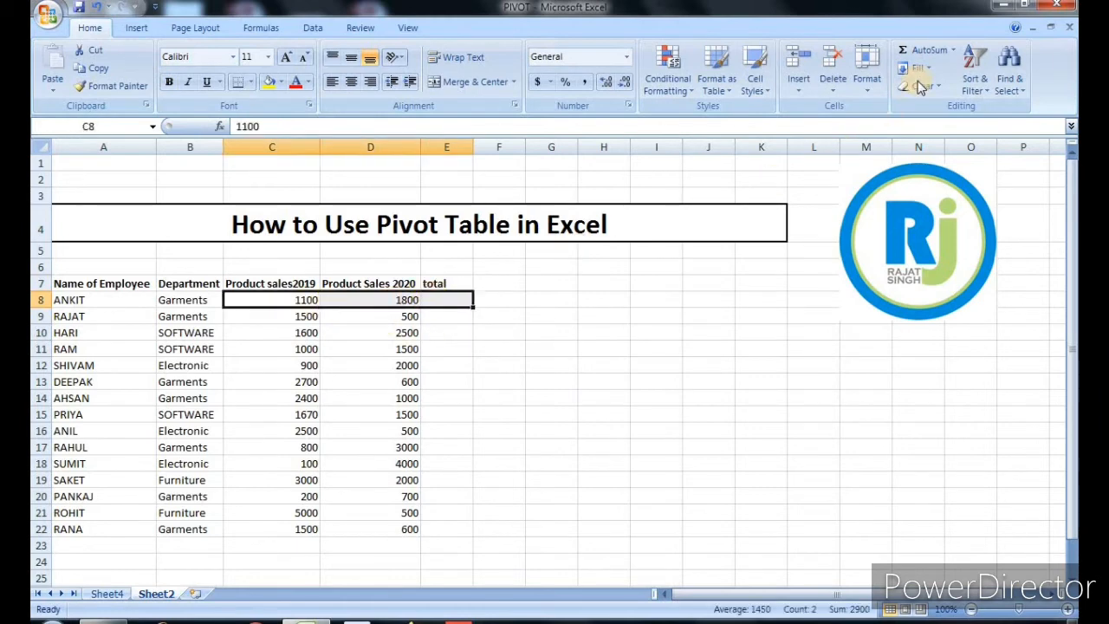
pyautogui.click(920, 49)
pyautogui.click(468, 304)
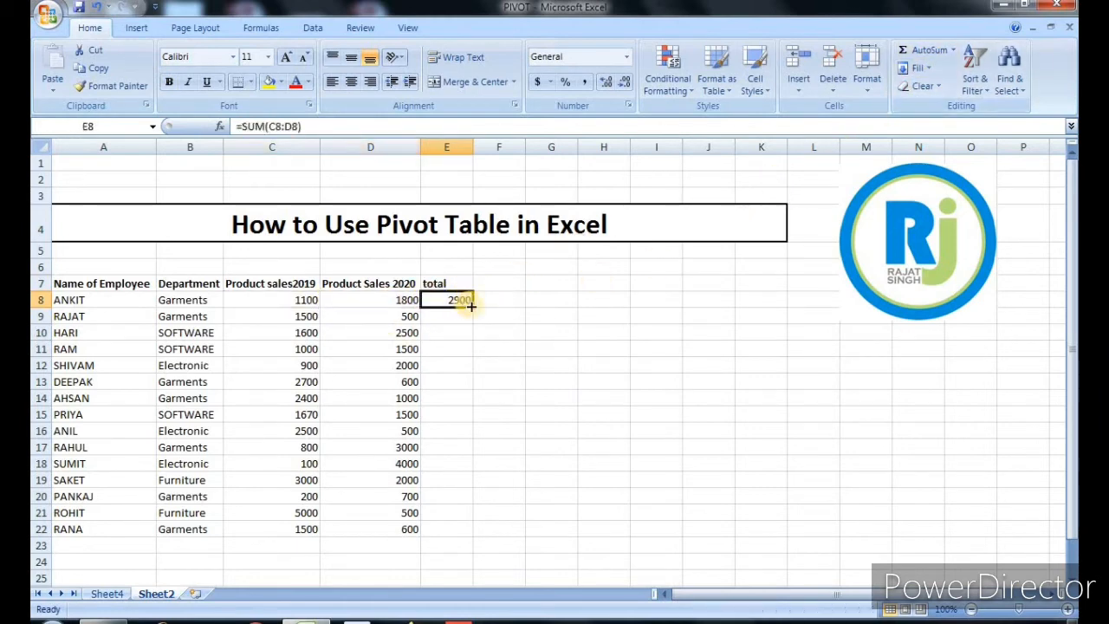
pyautogui.doubleClick(475, 307)
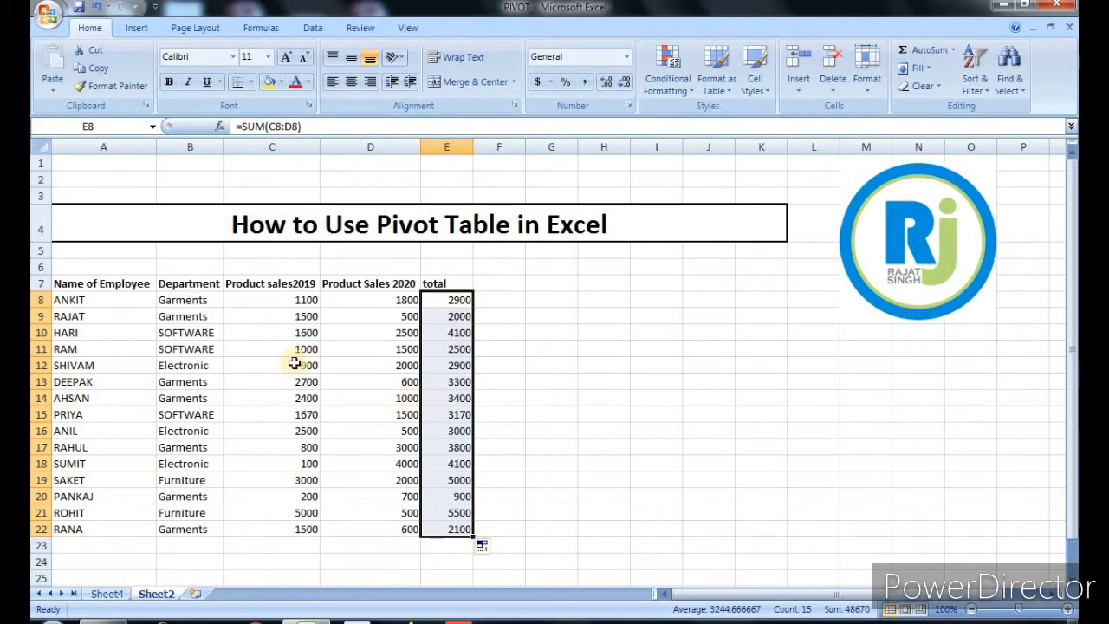
# Remove all four fields from the pivot report on Sheet4, leaving it empty.
pyautogui.click(106, 594)
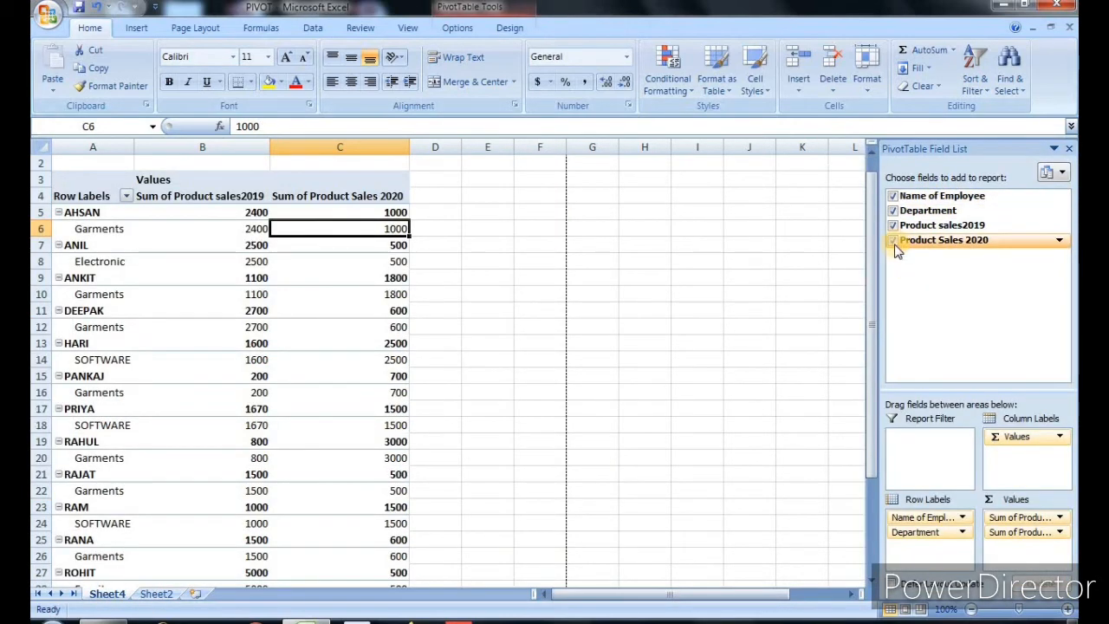
pyautogui.click(893, 240)
pyautogui.click(893, 225)
pyautogui.click(893, 211)
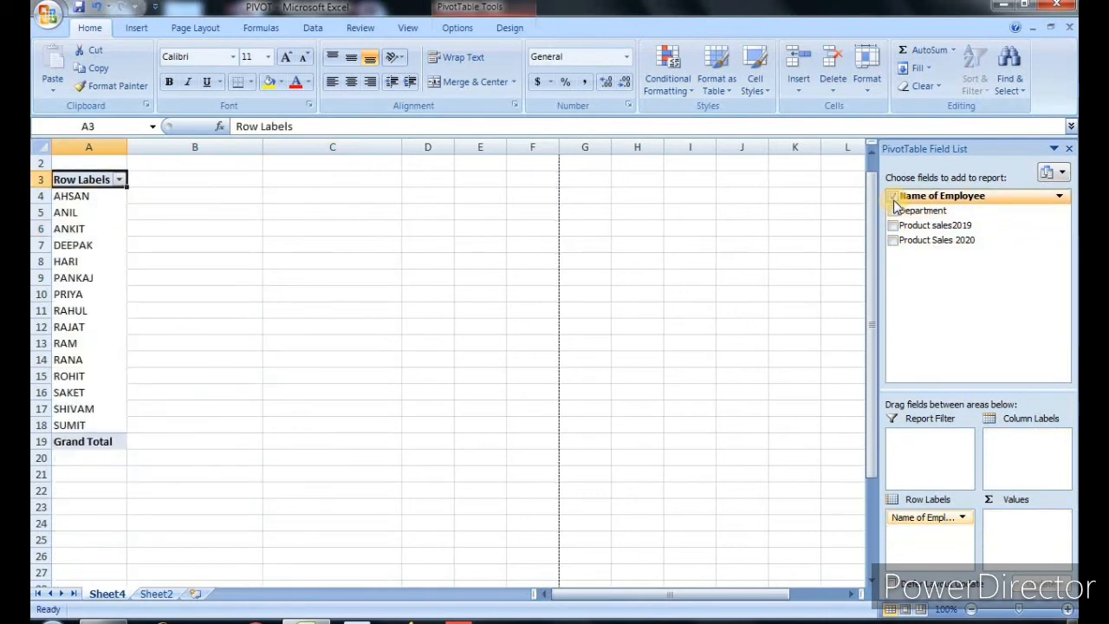
pyautogui.click(893, 196)
# Change the pivot table's data source to the range A7:E22 on Sheet2 so it includes the total column.
pyautogui.click(338, 191)
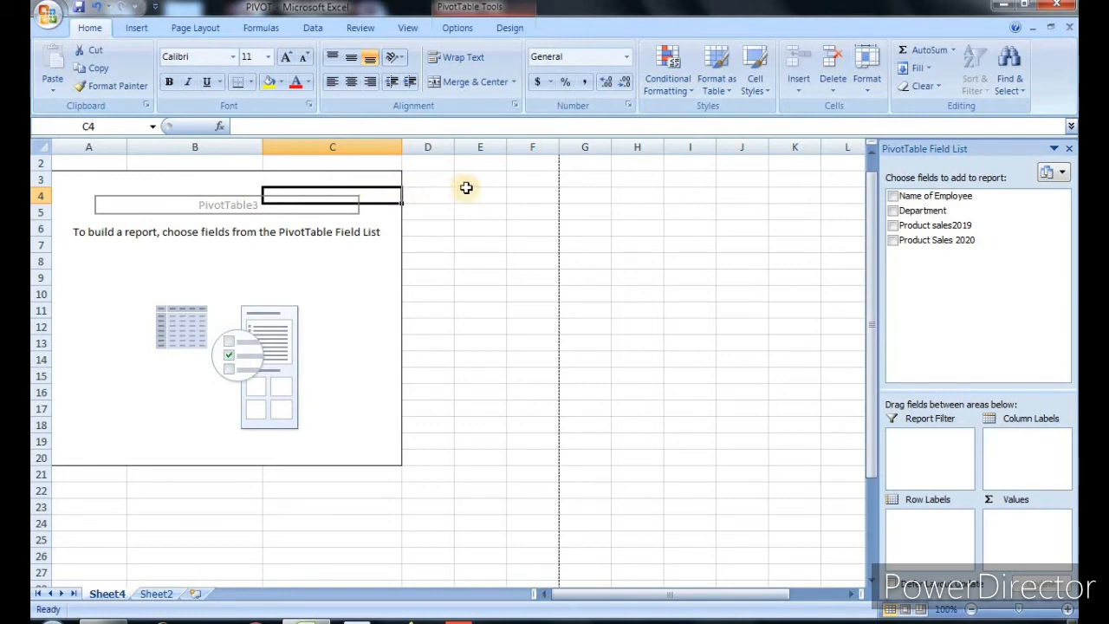
pyautogui.click(466, 192)
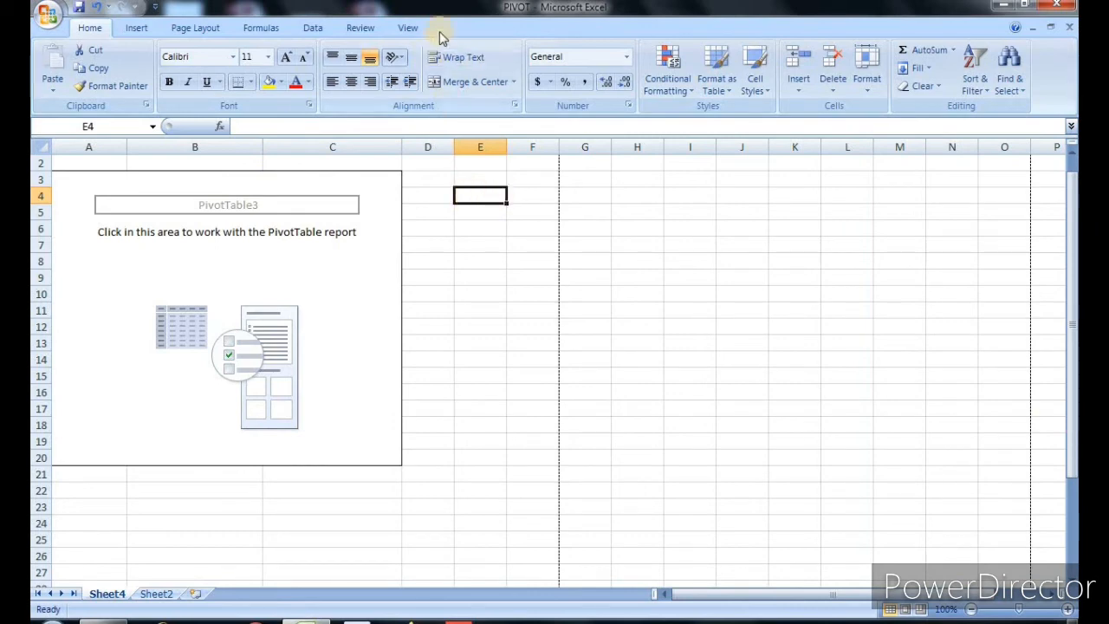
pyautogui.click(363, 200)
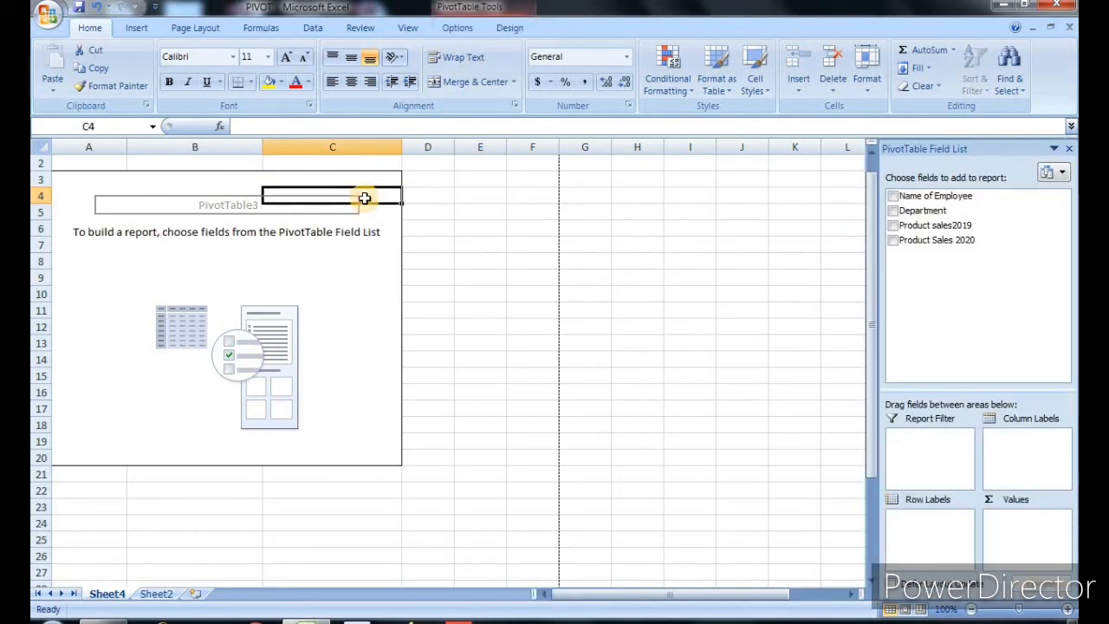
pyautogui.click(451, 31)
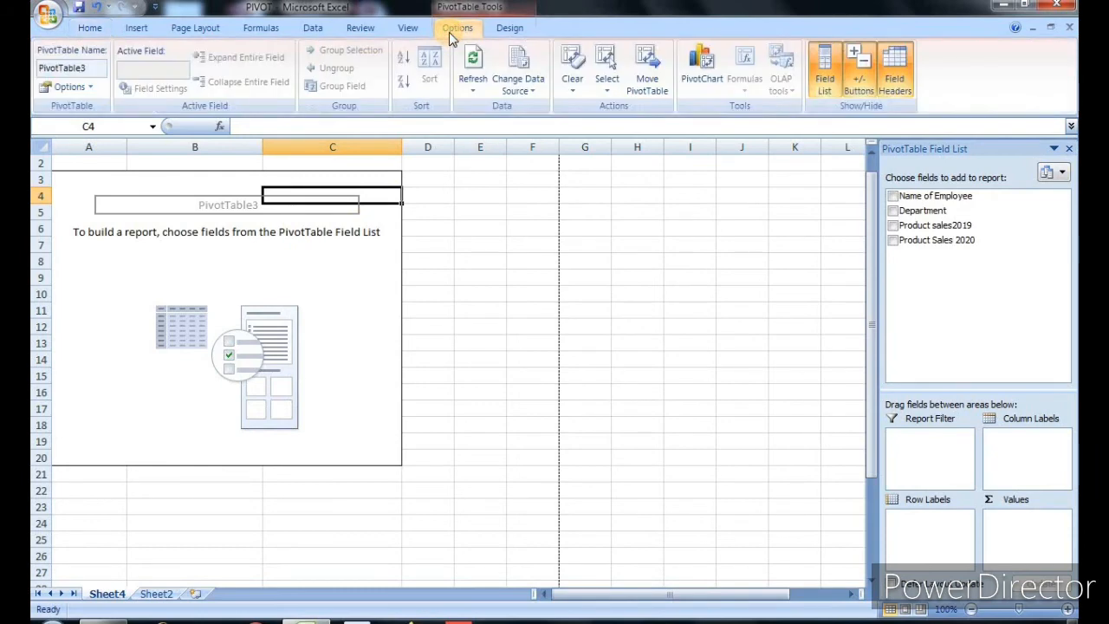
pyautogui.click(529, 94)
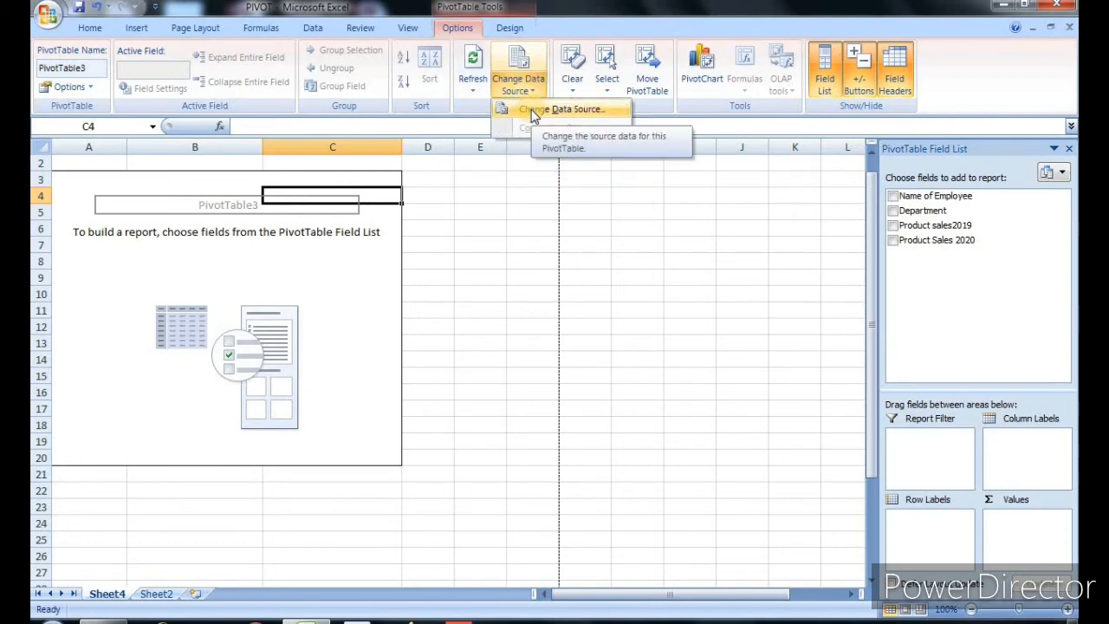
pyautogui.click(531, 110)
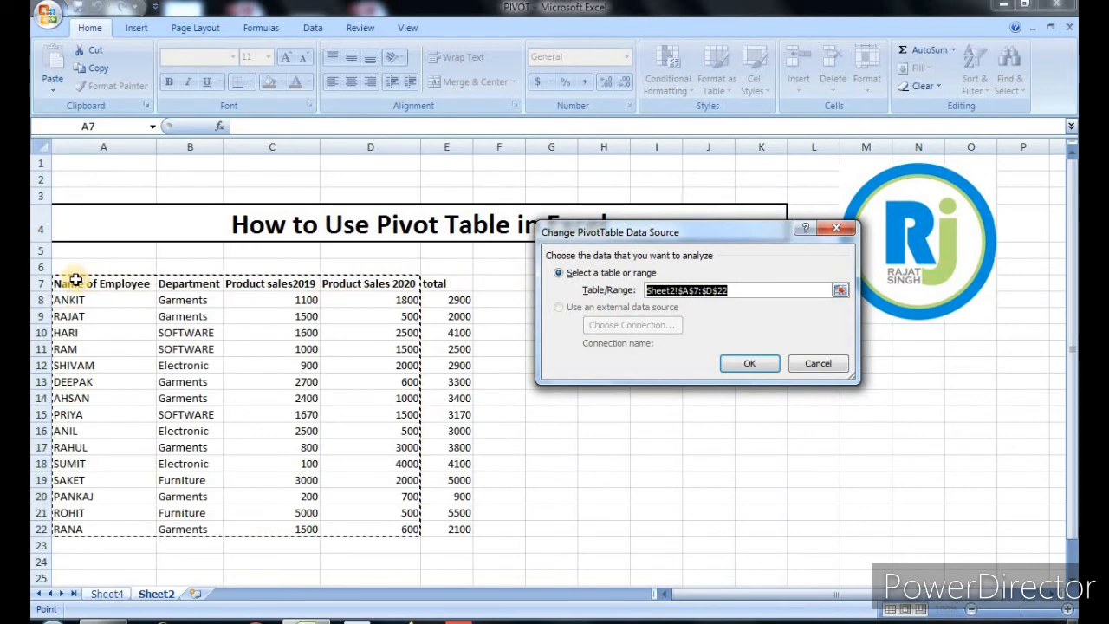
pyautogui.moveTo(74, 285); pyautogui.dragTo(451, 533)
pyautogui.click(752, 364)
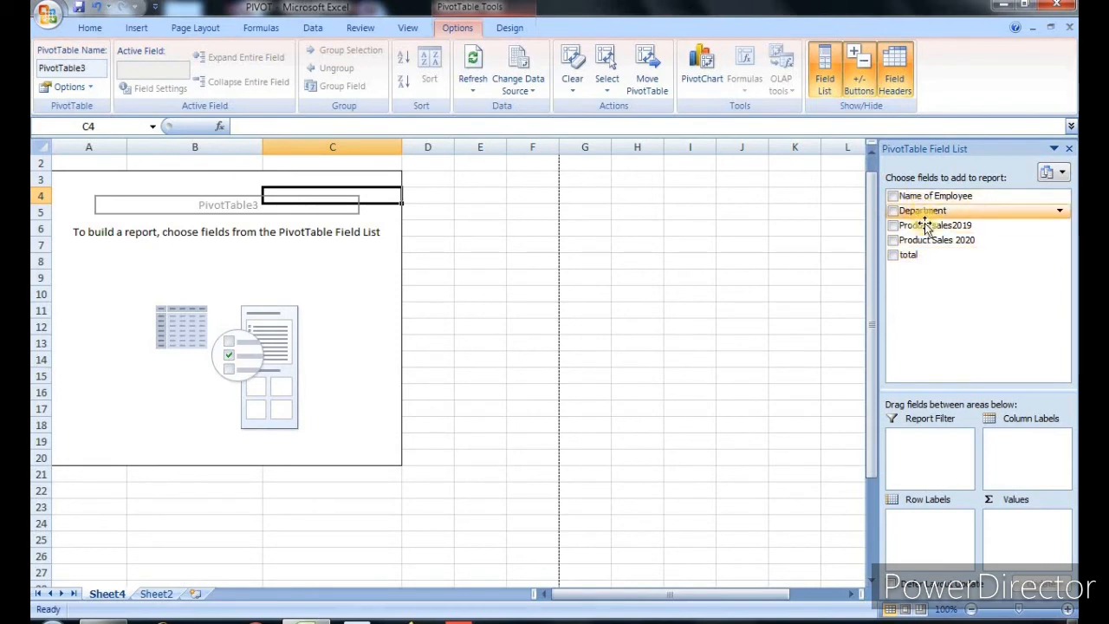
# Try summarising the total field by employee name in the pivot report, and remove both fields again.
pyautogui.click(891, 256)
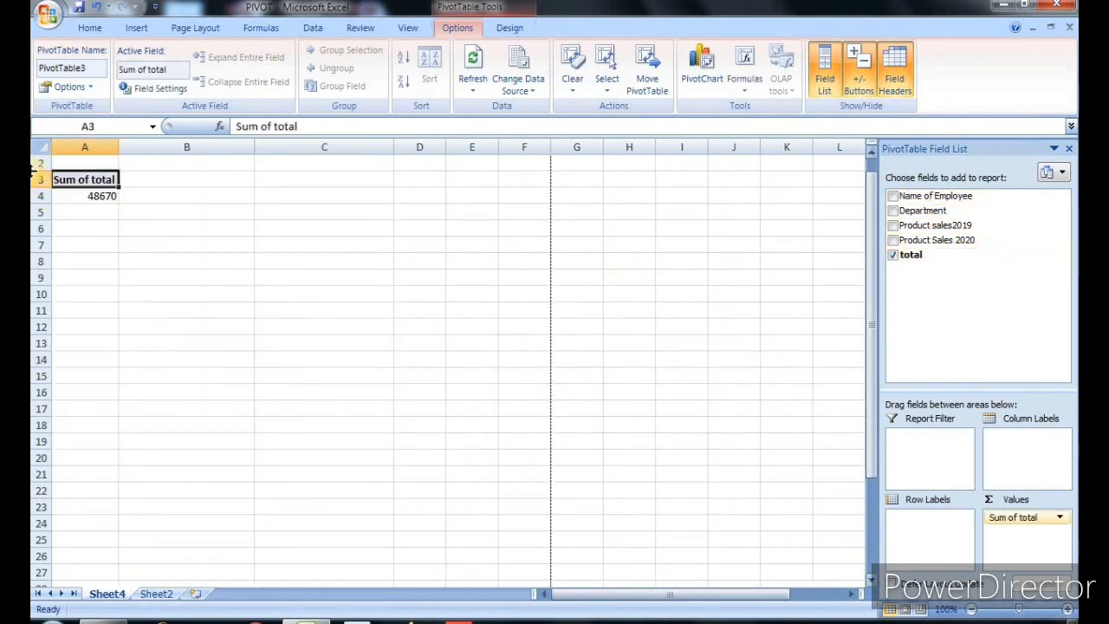
pyautogui.click(893, 196)
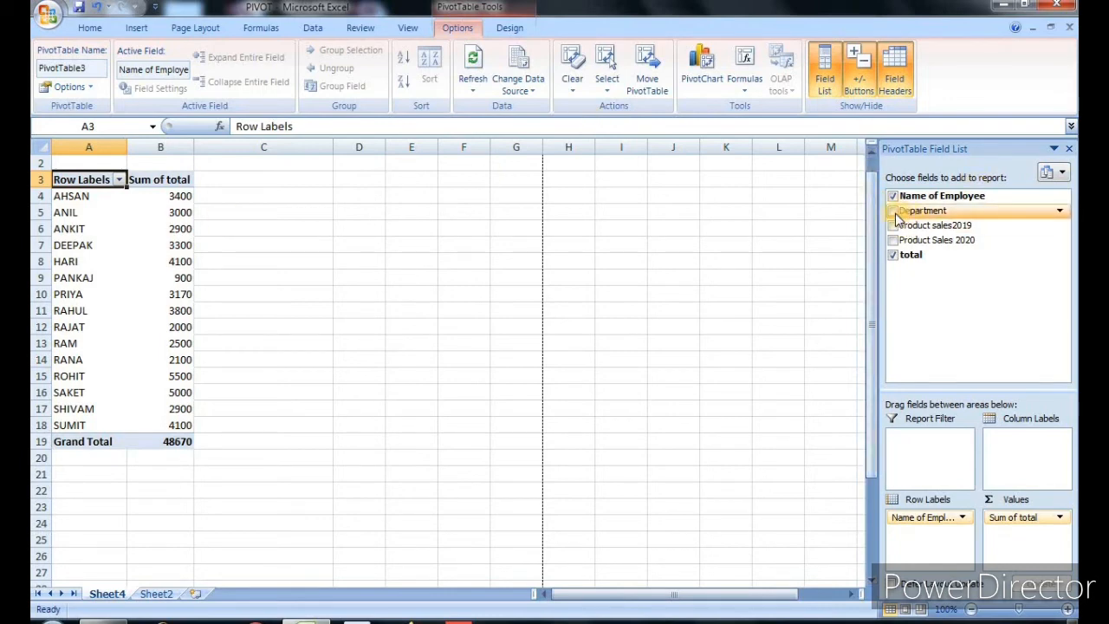
pyautogui.click(892, 255)
pyautogui.click(893, 196)
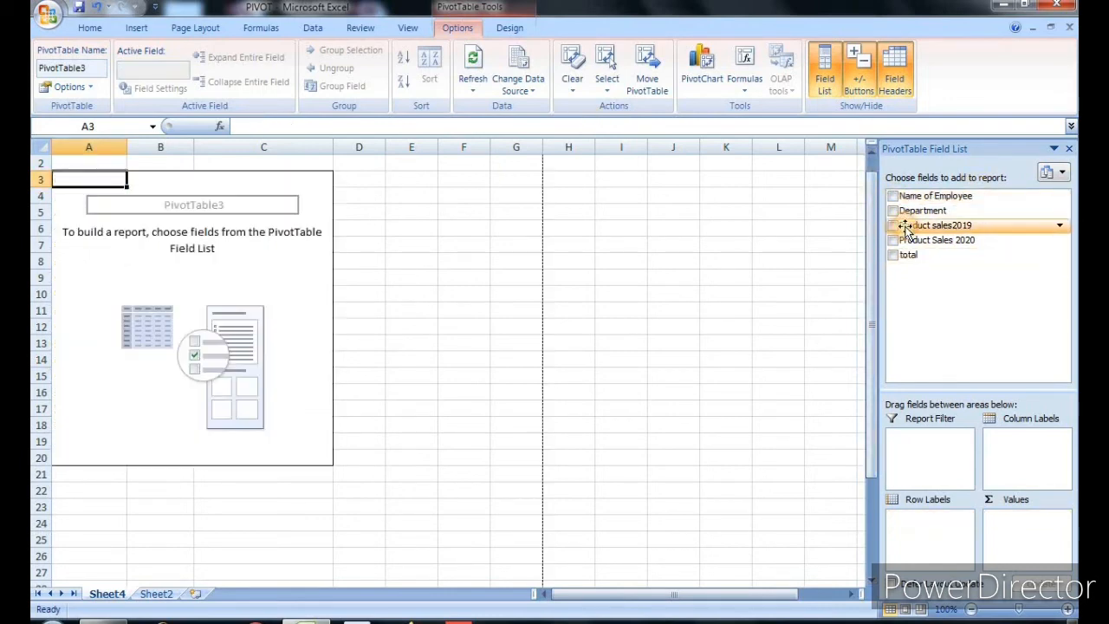
# Build the pivot report with employee names grouped under their departments and the sum of total as values.
pyautogui.click(893, 211)
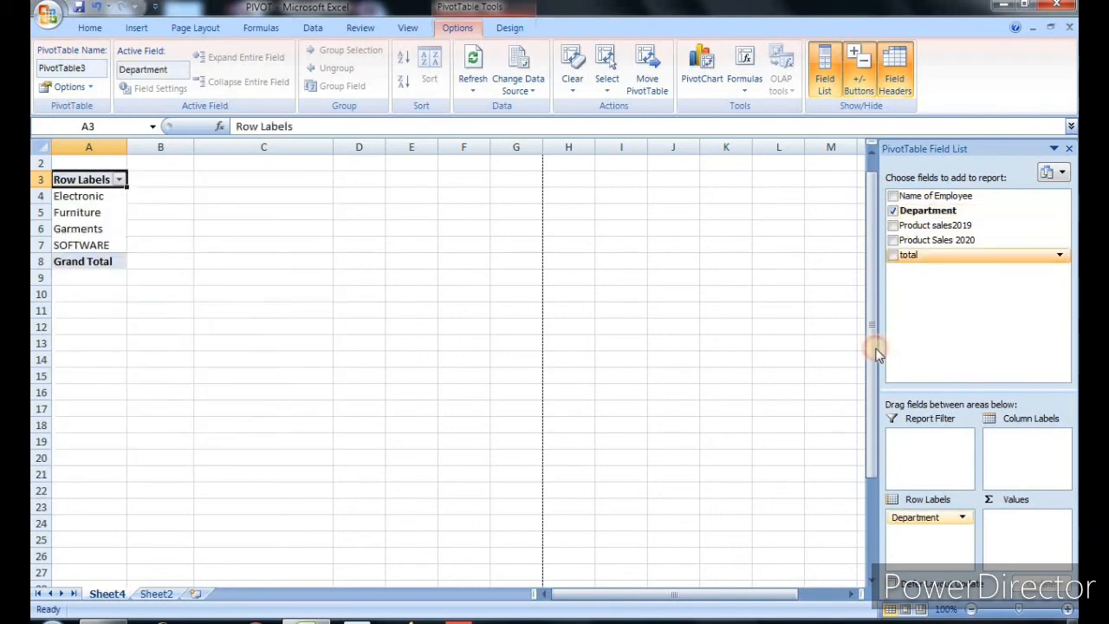
pyautogui.click(893, 196)
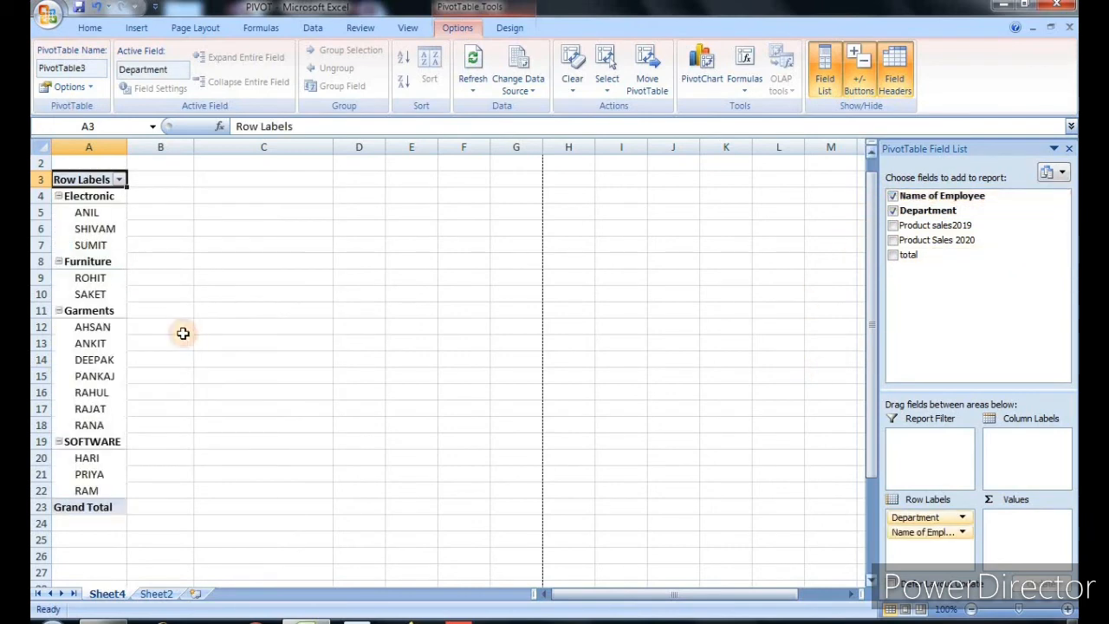
pyautogui.click(893, 257)
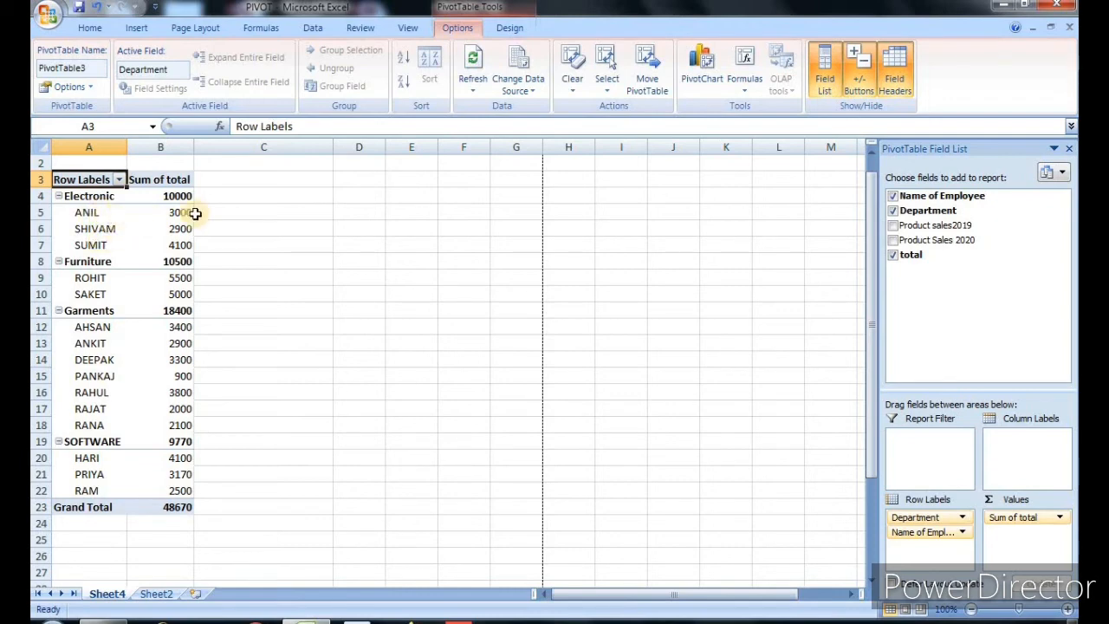
pyautogui.moveTo(178, 215)
# Replace the total field in the pivot report's values with Product Sales 2020.
pyautogui.click(893, 254)
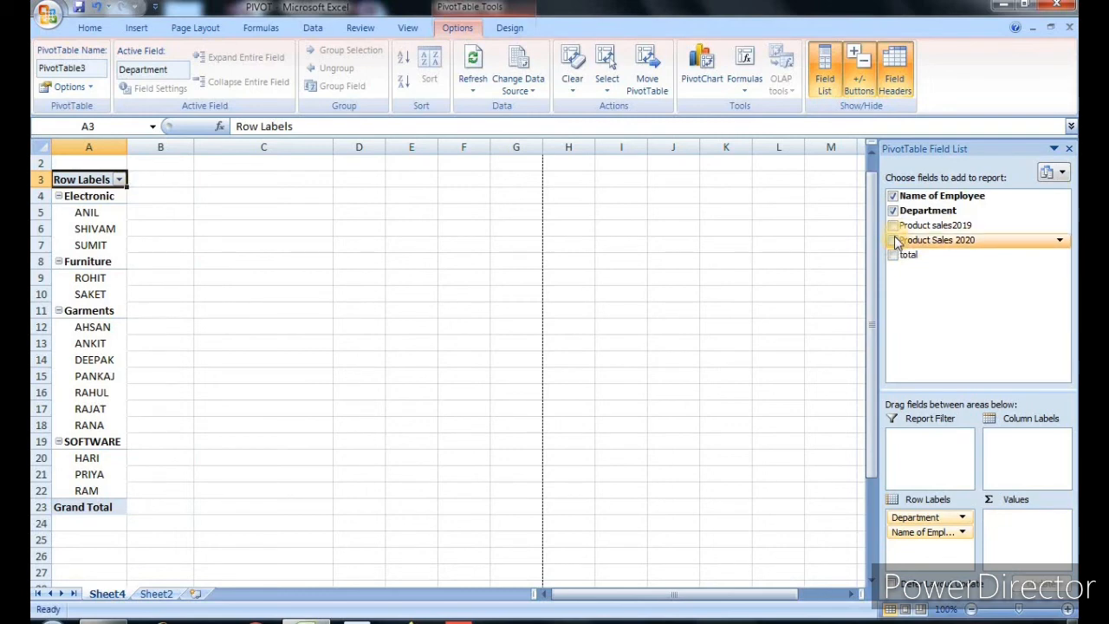
pyautogui.click(893, 240)
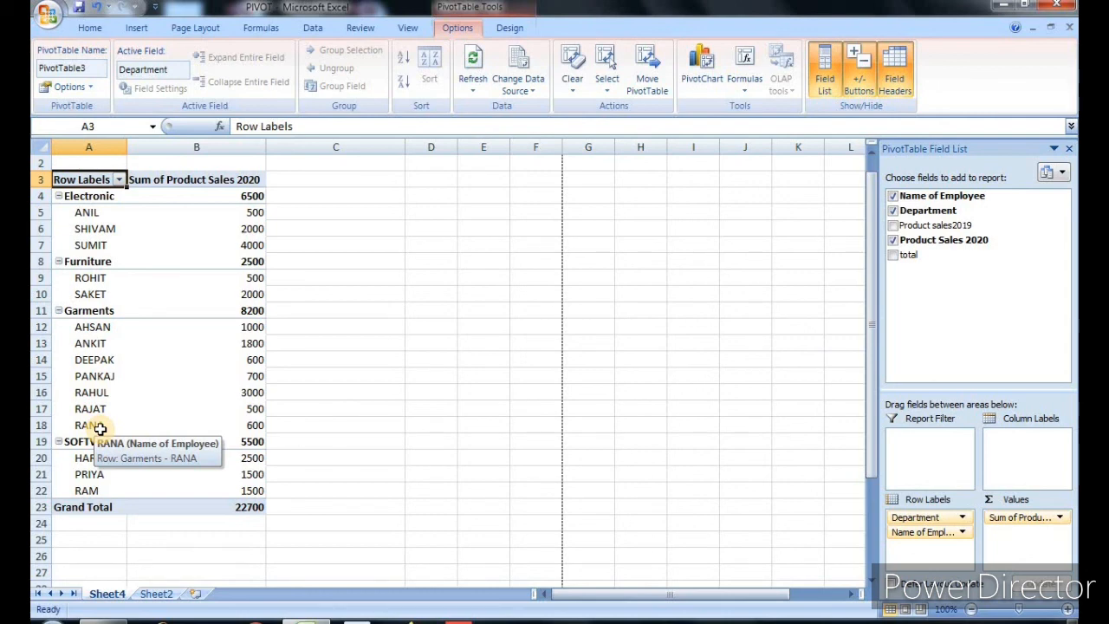
# Look at the source data on Sheet2 for comparison and return to the pivot report on Sheet4.
pyautogui.click(152, 595)
pyautogui.click(126, 596)
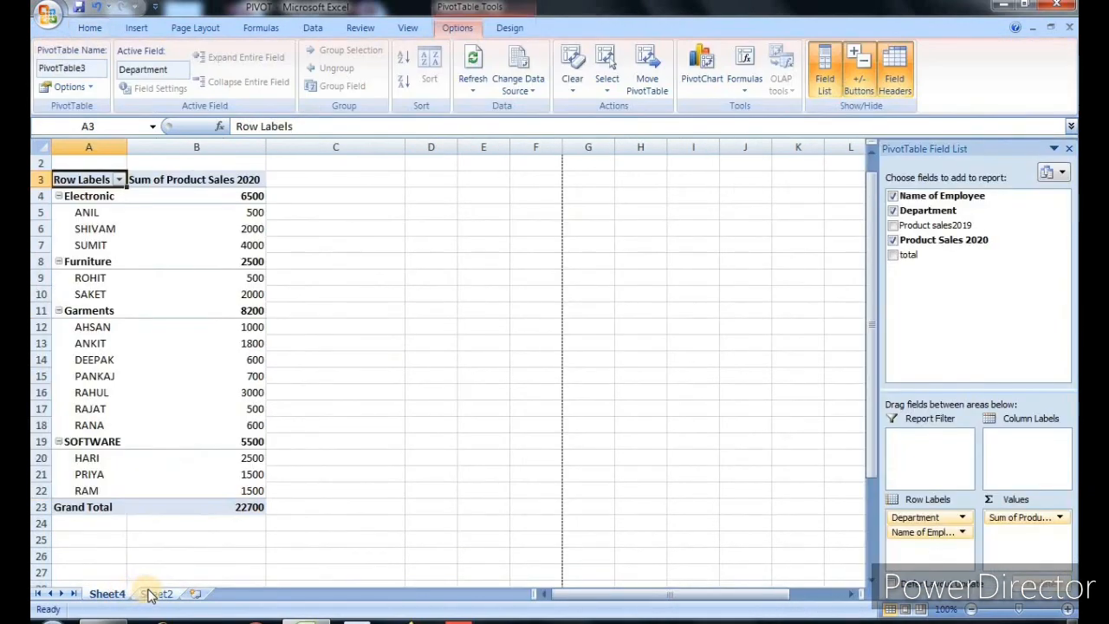
pyautogui.click(151, 596)
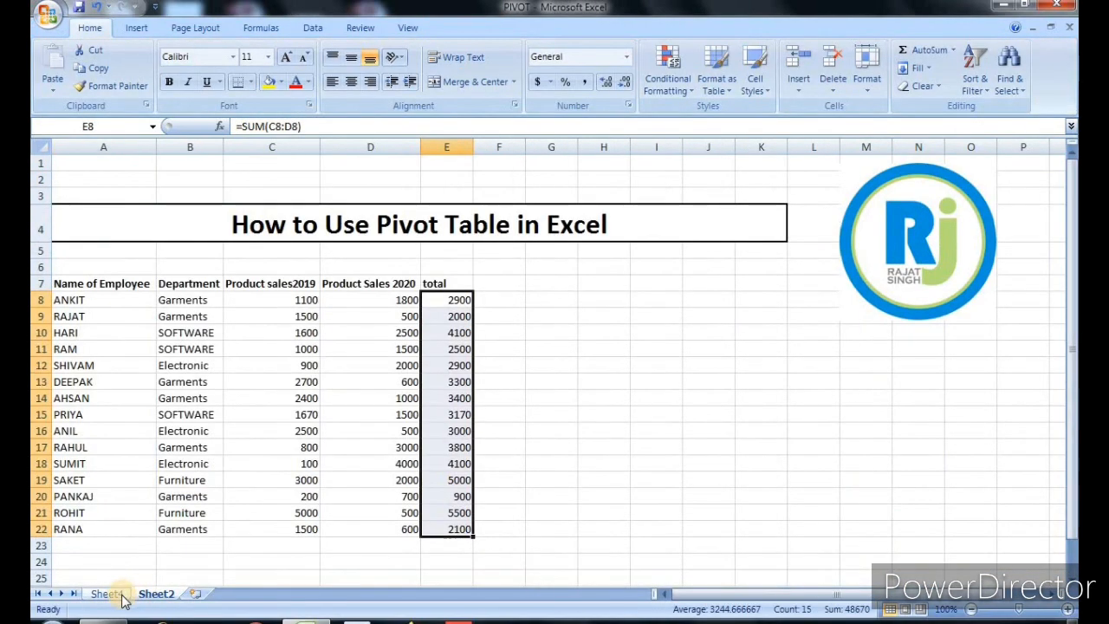
pyautogui.click(123, 598)
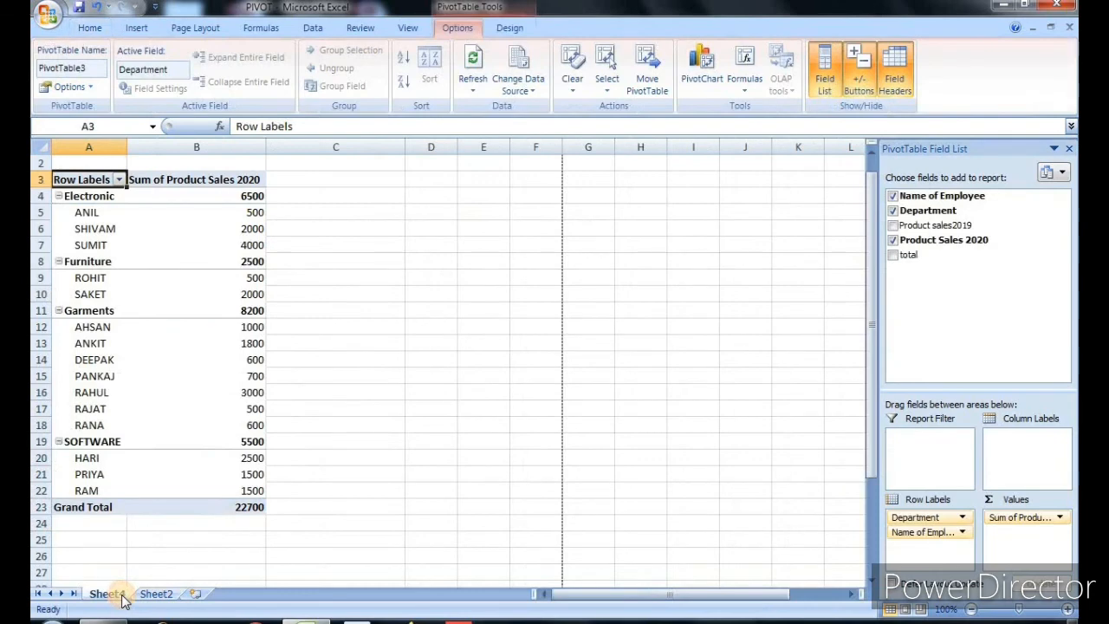